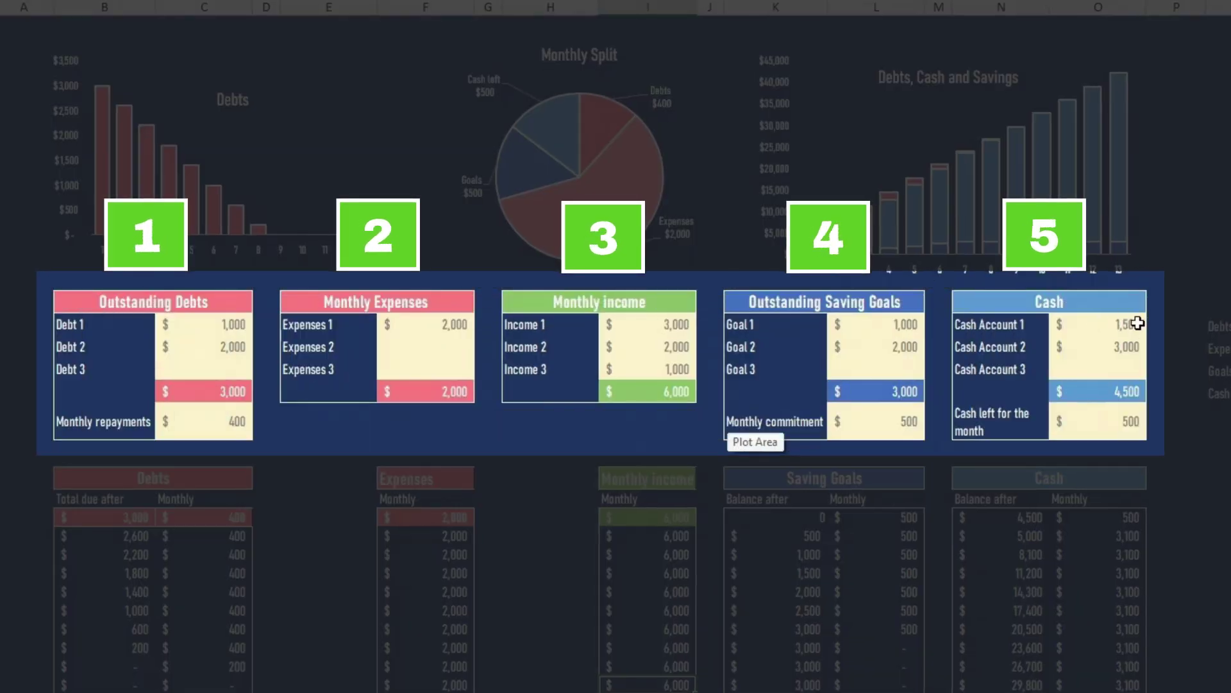
# - Review the Cash, Outstanding Debts (3,000 total, 400 repayment) and Monthly Expenses (2,000 total) input blocks
pyautogui.moveTo(1135, 321); pyautogui.dragTo(1129, 436)
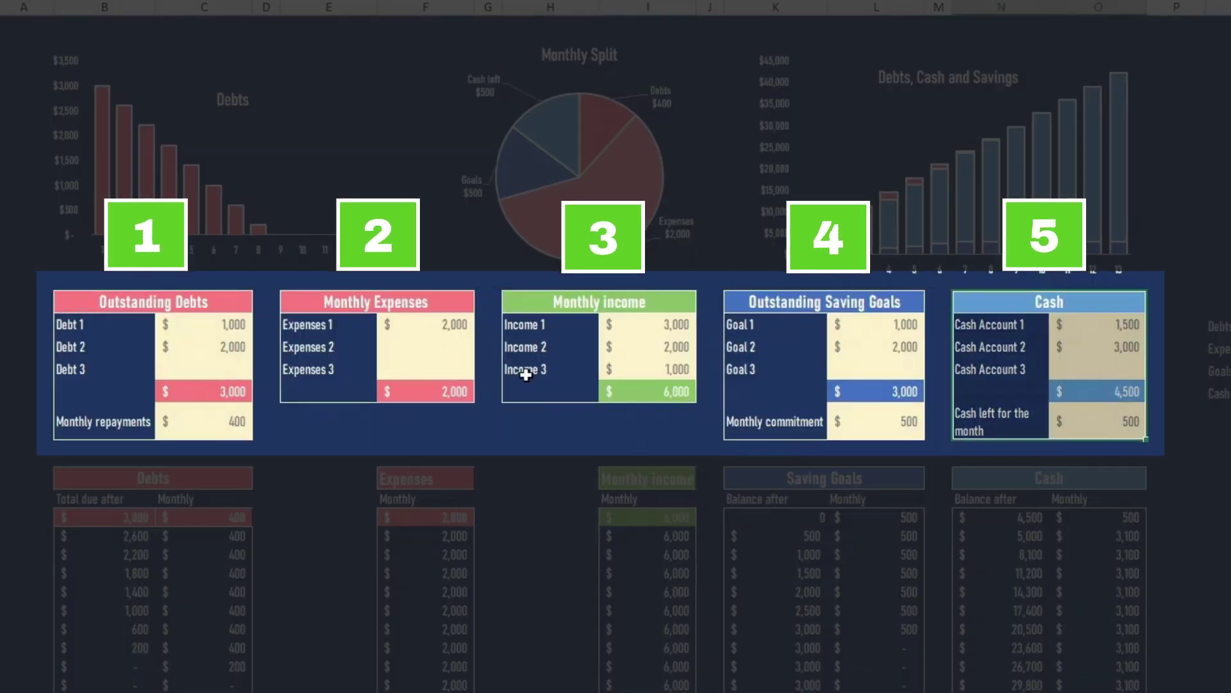
pyautogui.click(120, 301)
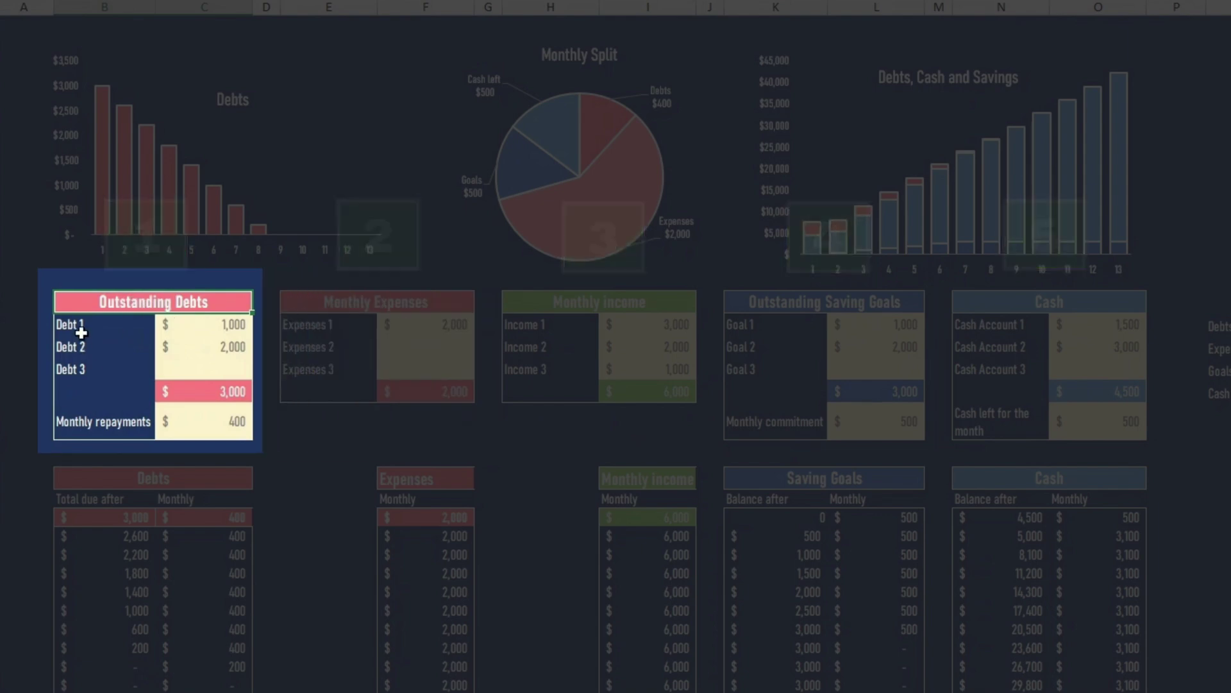
pyautogui.moveTo(81, 324); pyautogui.dragTo(81, 366)
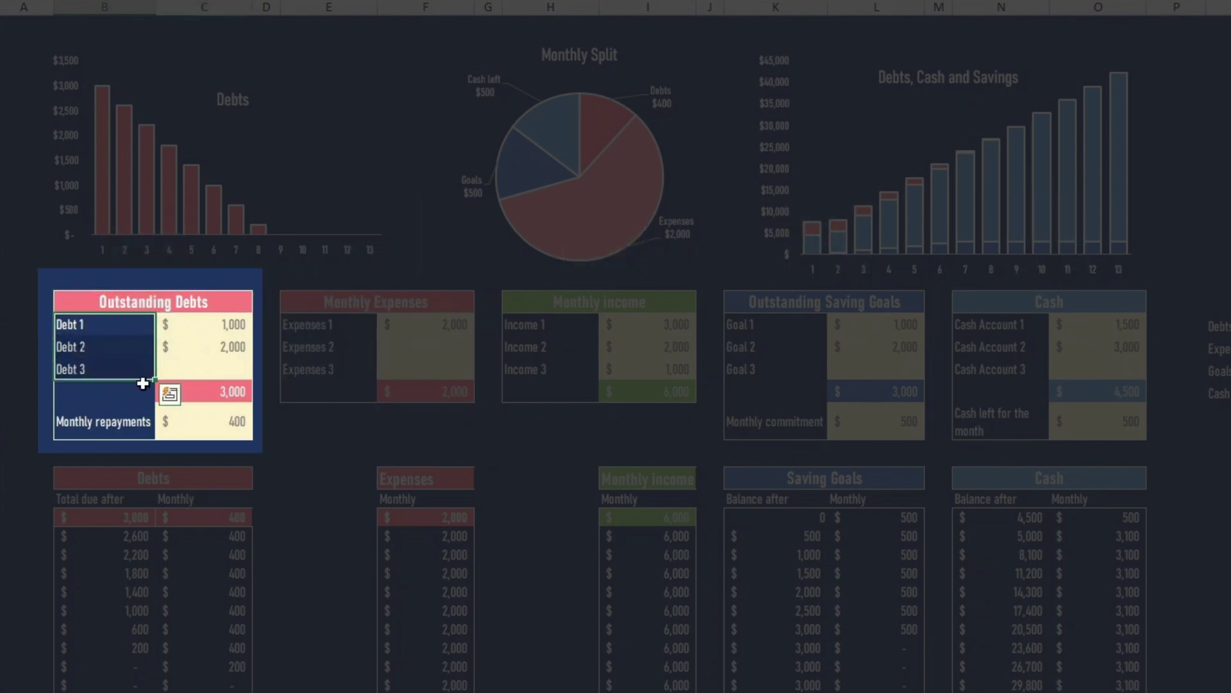
pyautogui.moveTo(225, 324); pyautogui.dragTo(211, 361)
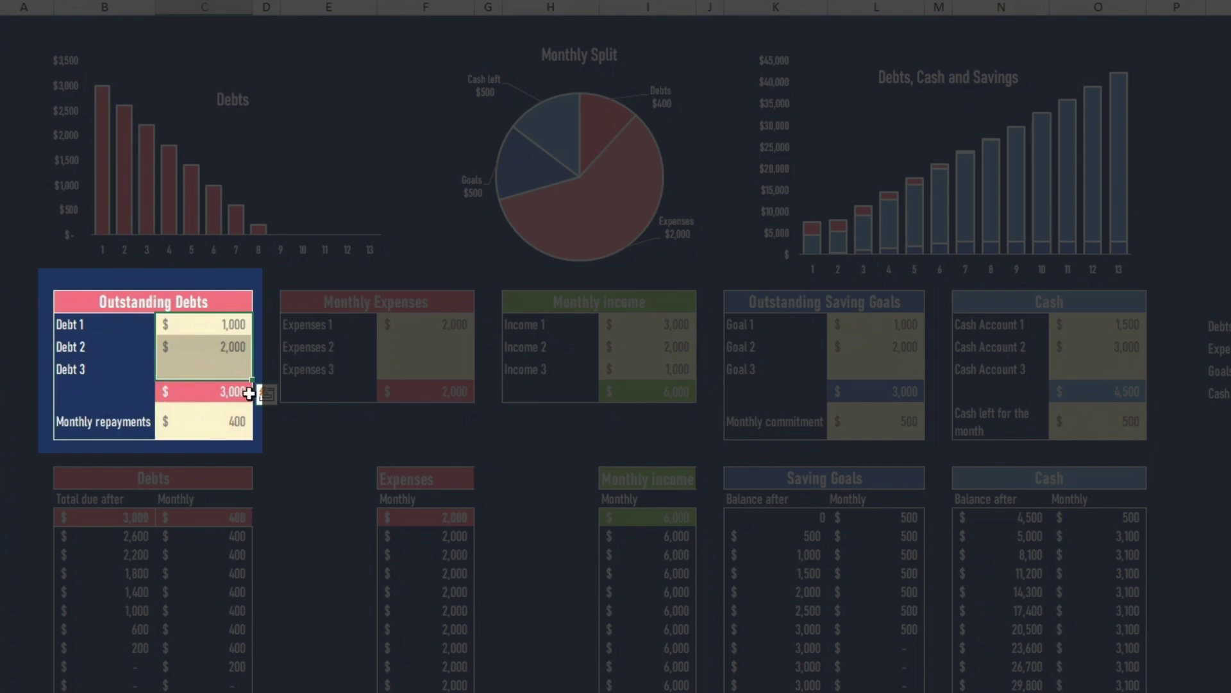
pyautogui.click(222, 391)
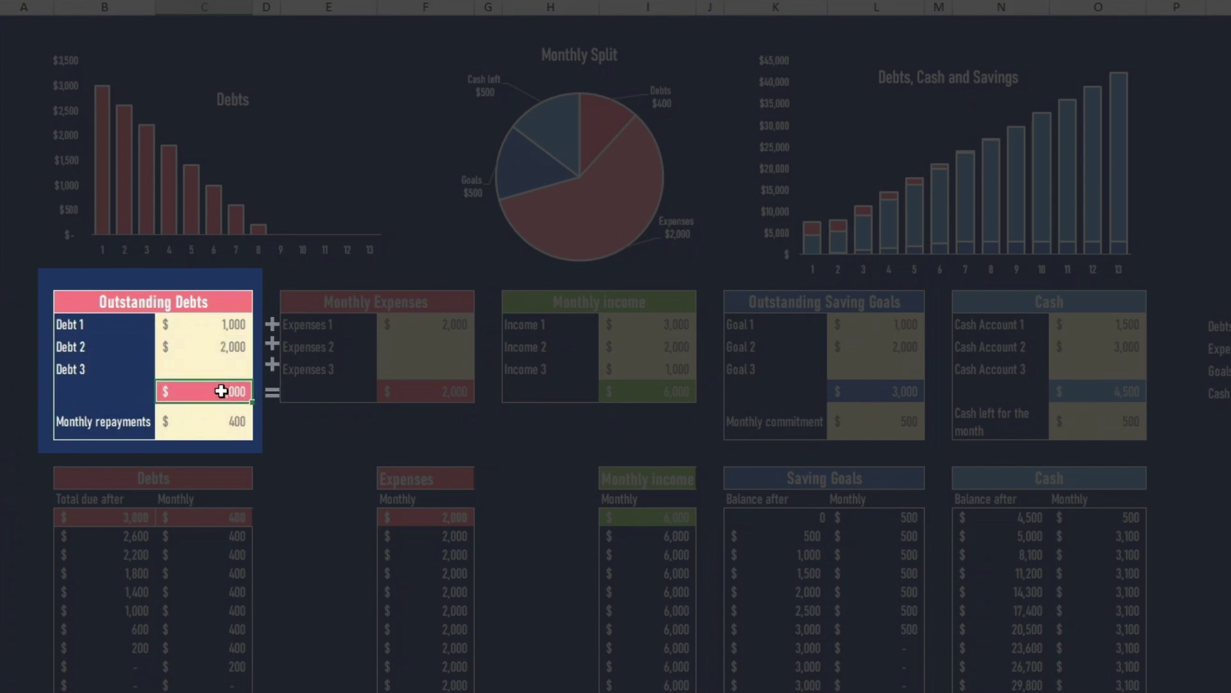
pyautogui.click(108, 422)
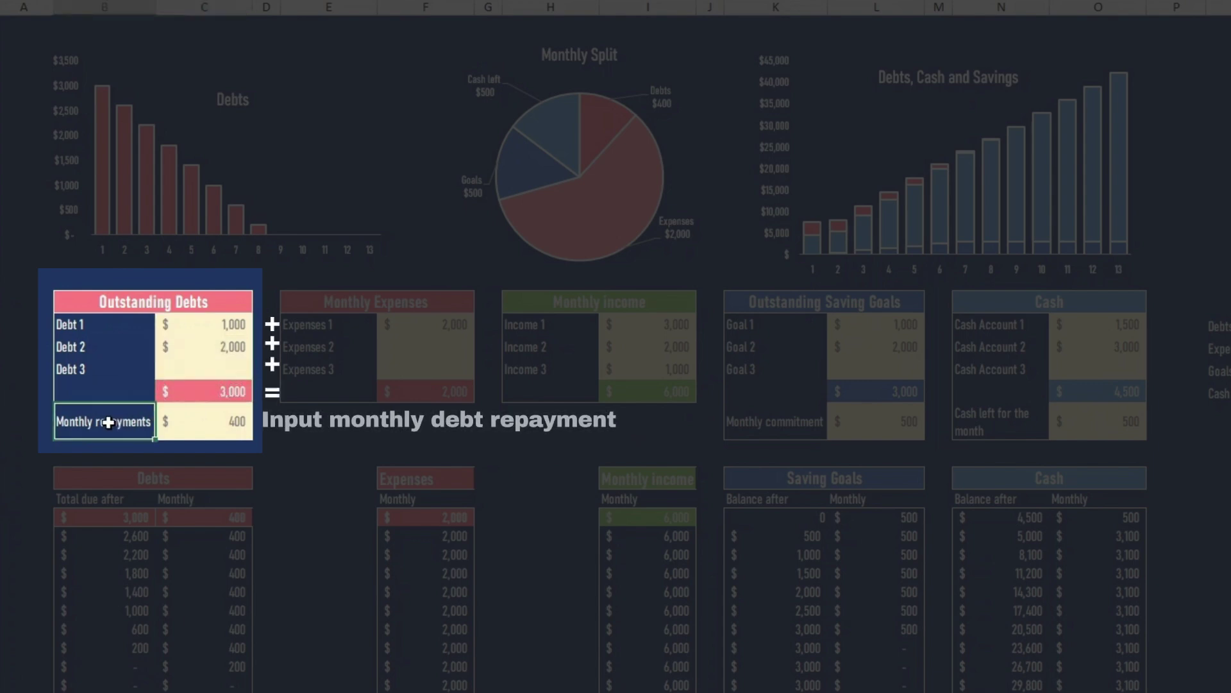
pyautogui.click(183, 422)
pyautogui.click(345, 303)
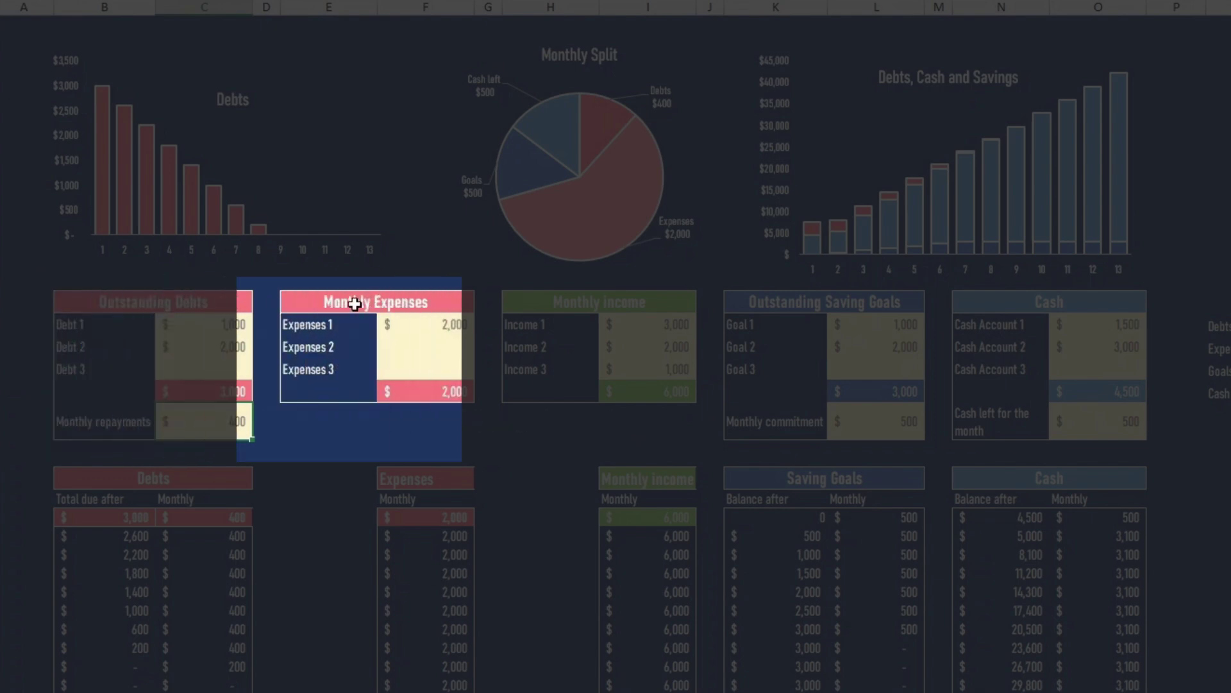
pyautogui.moveTo(338, 324); pyautogui.dragTo(333, 362)
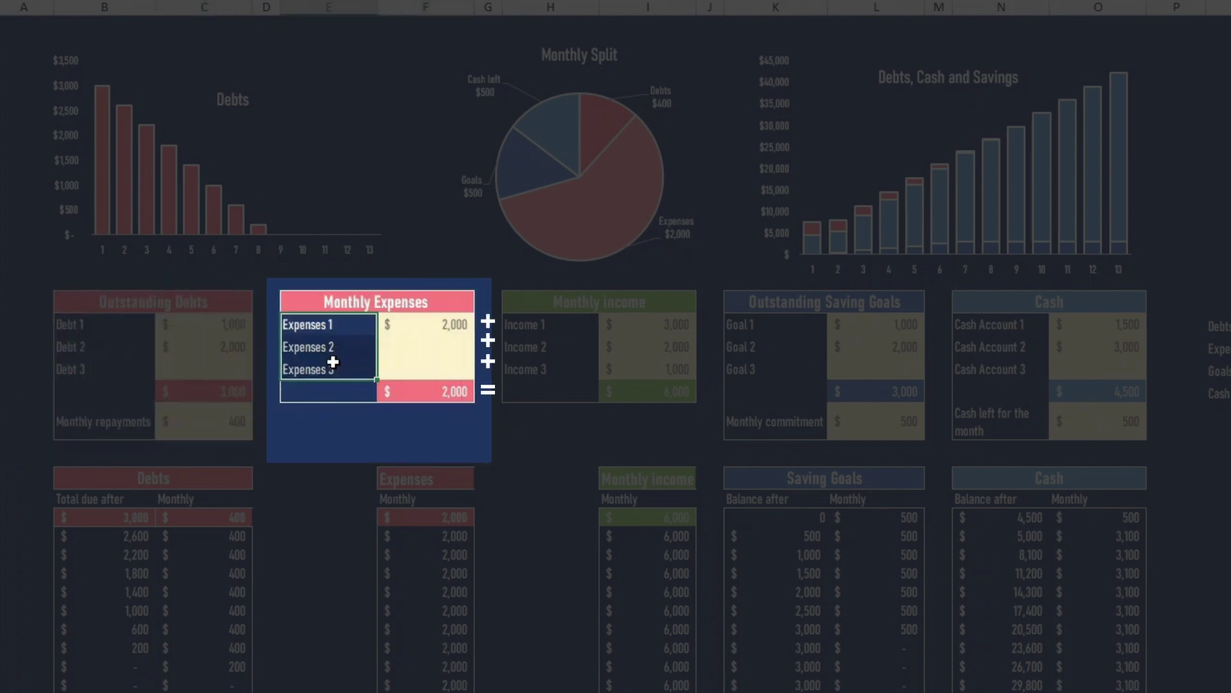
pyautogui.moveTo(424, 327); pyautogui.dragTo(433, 369)
pyautogui.click(447, 394)
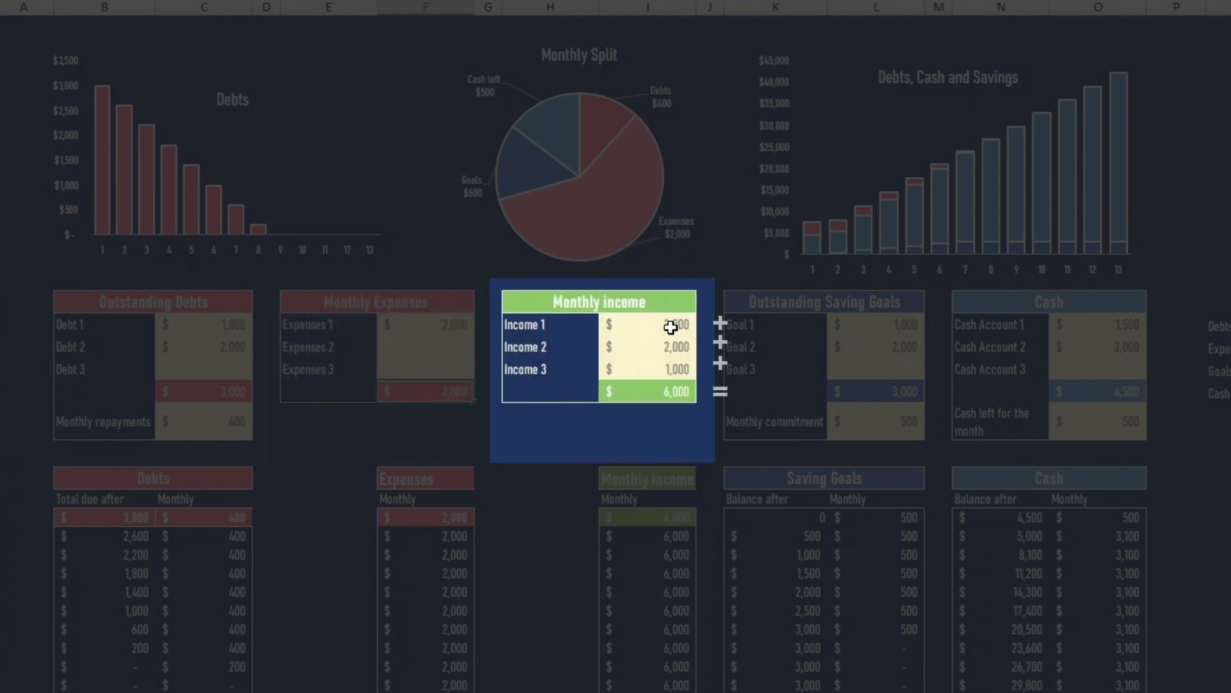
# - Review the income (6,000), saving goals (3,000, 500 commitment) and cash (4,500) input blocks
pyautogui.moveTo(670, 327); pyautogui.dragTo(682, 367)
pyautogui.click(676, 394)
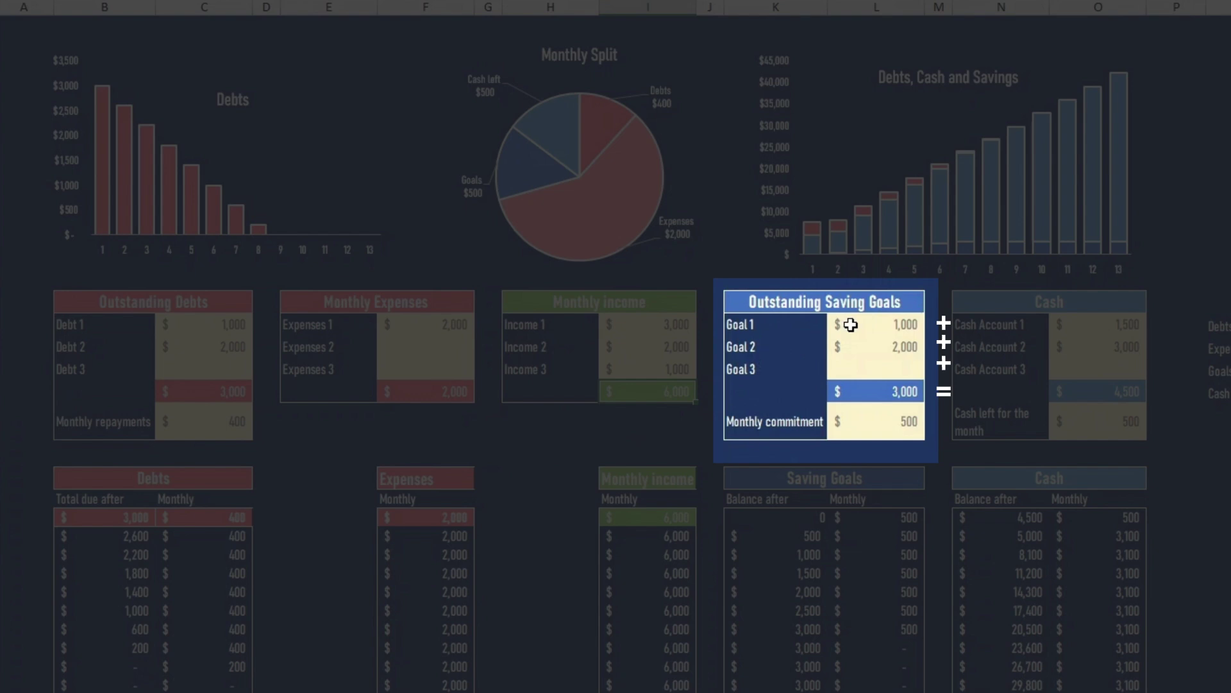
pyautogui.moveTo(850, 325); pyautogui.dragTo(862, 360)
pyautogui.click(866, 363)
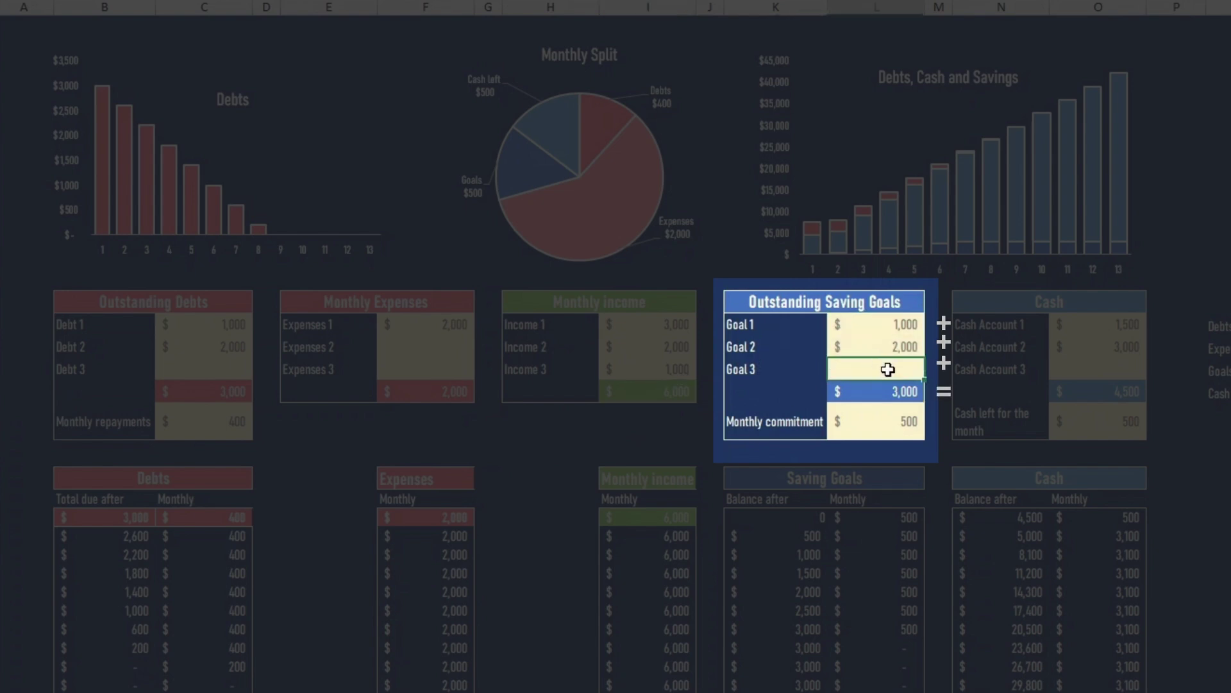
pyautogui.click(911, 393)
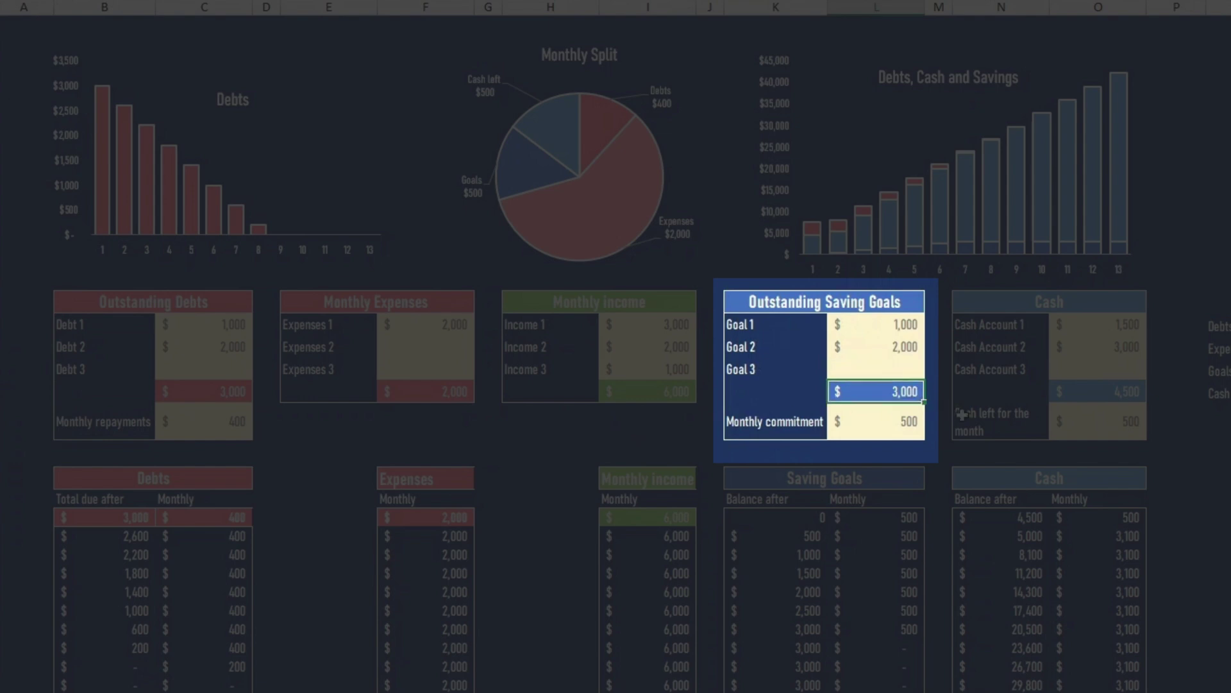
pyautogui.click(910, 429)
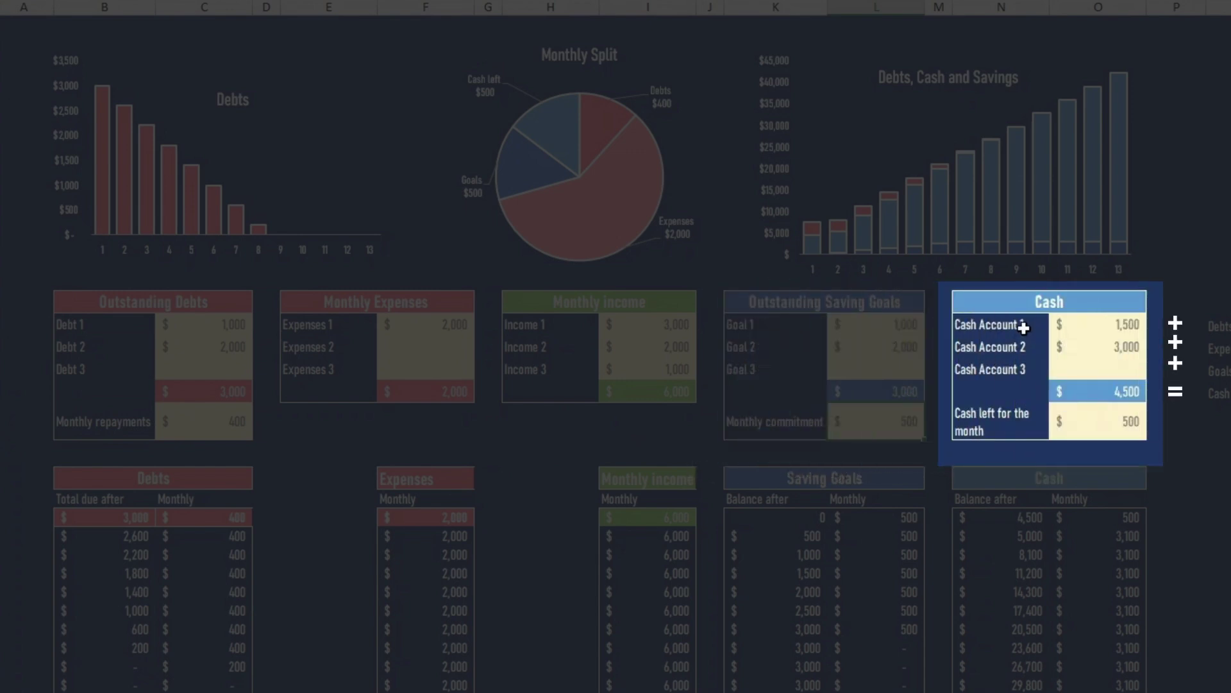
pyautogui.moveTo(1020, 325); pyautogui.dragTo(1017, 365)
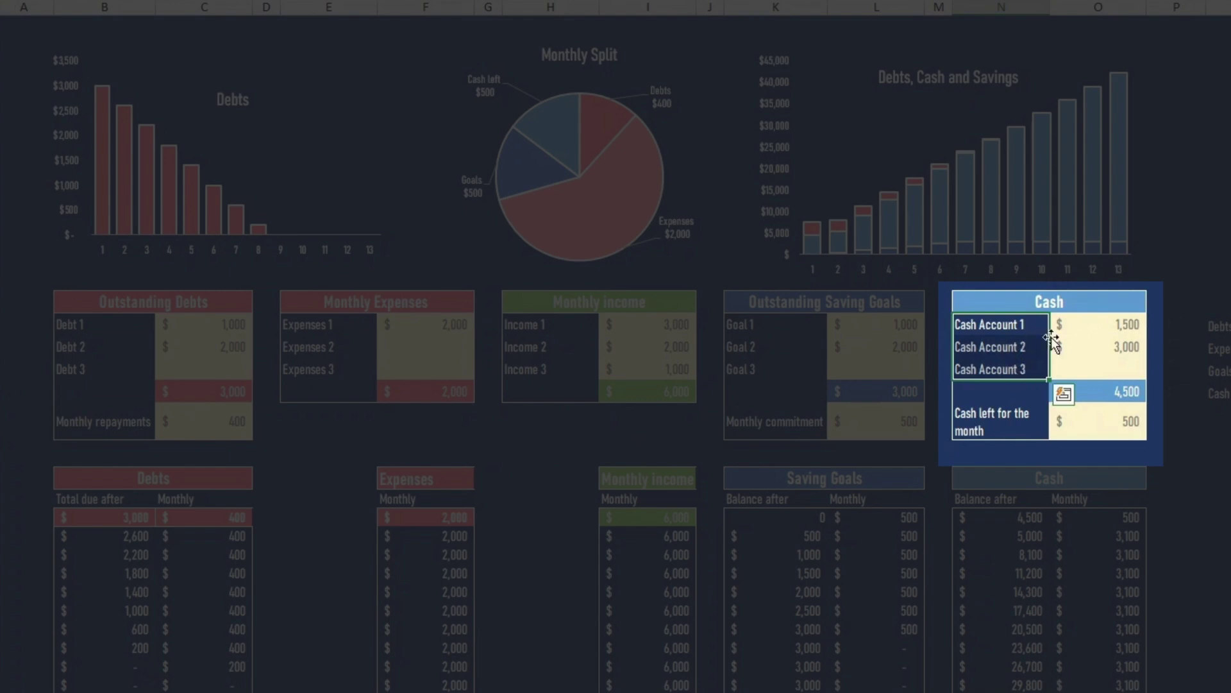
pyautogui.click(1122, 393)
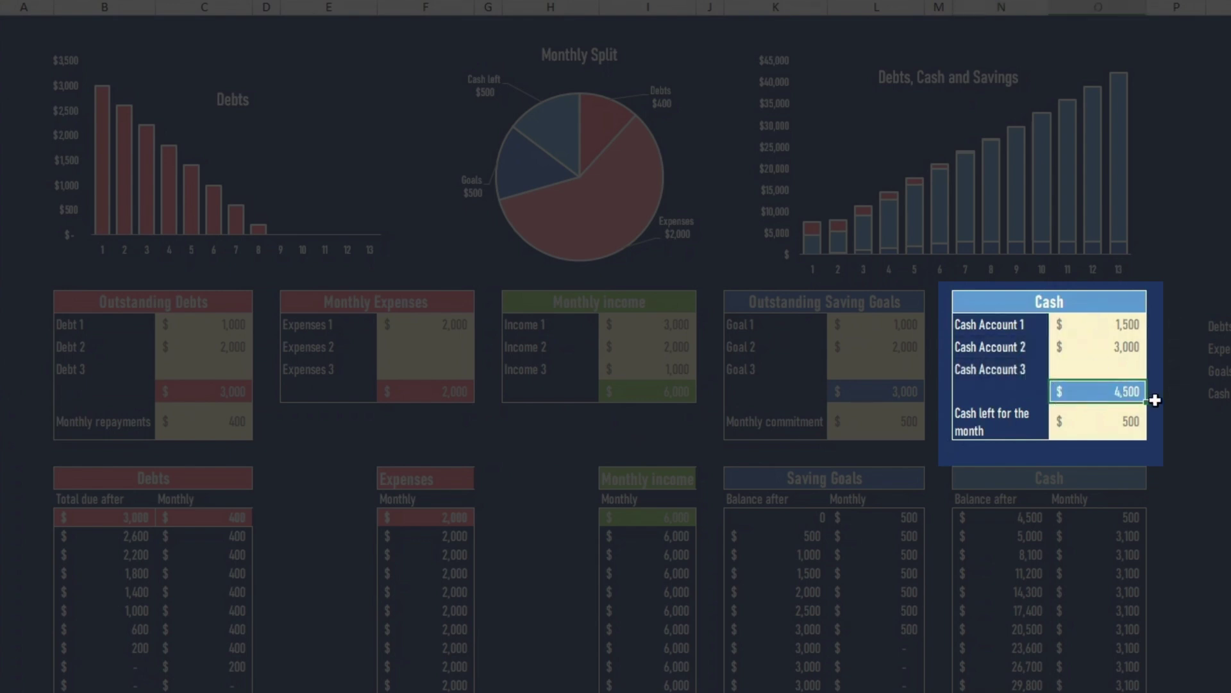
pyautogui.click(1090, 426)
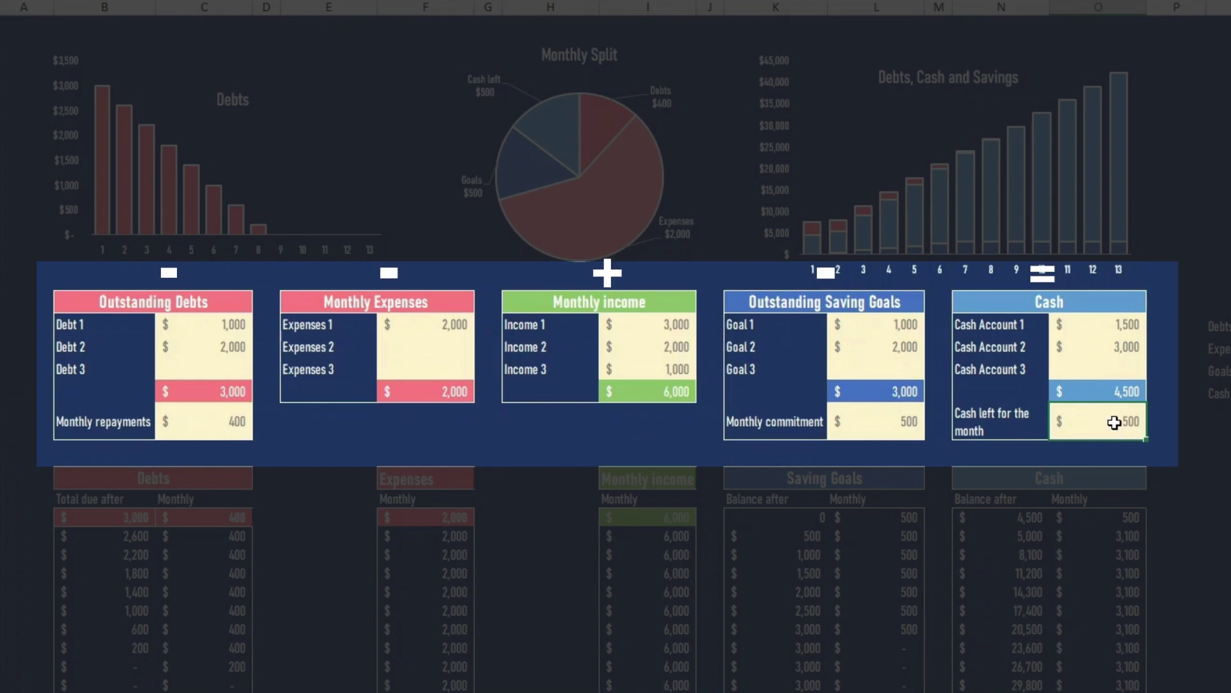
# - Inspect and recommit the cash left for the month formula, then move below the tables
pyautogui.doubleClick(1114, 426)
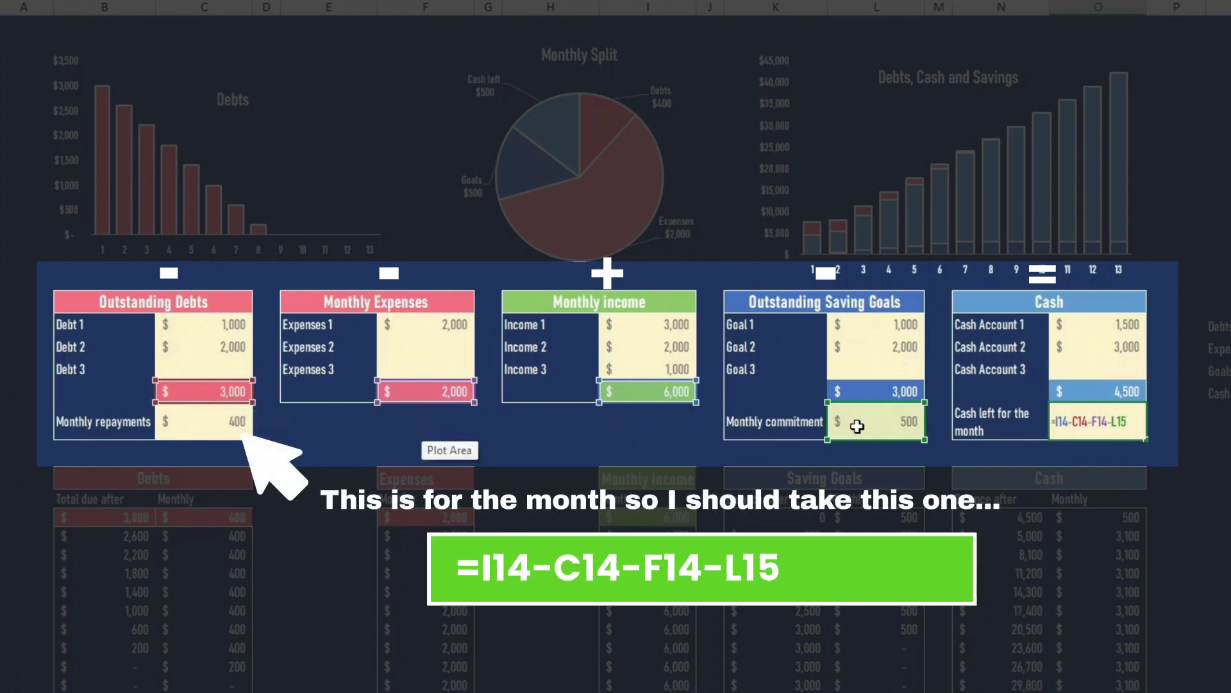
pyautogui.press('Return')
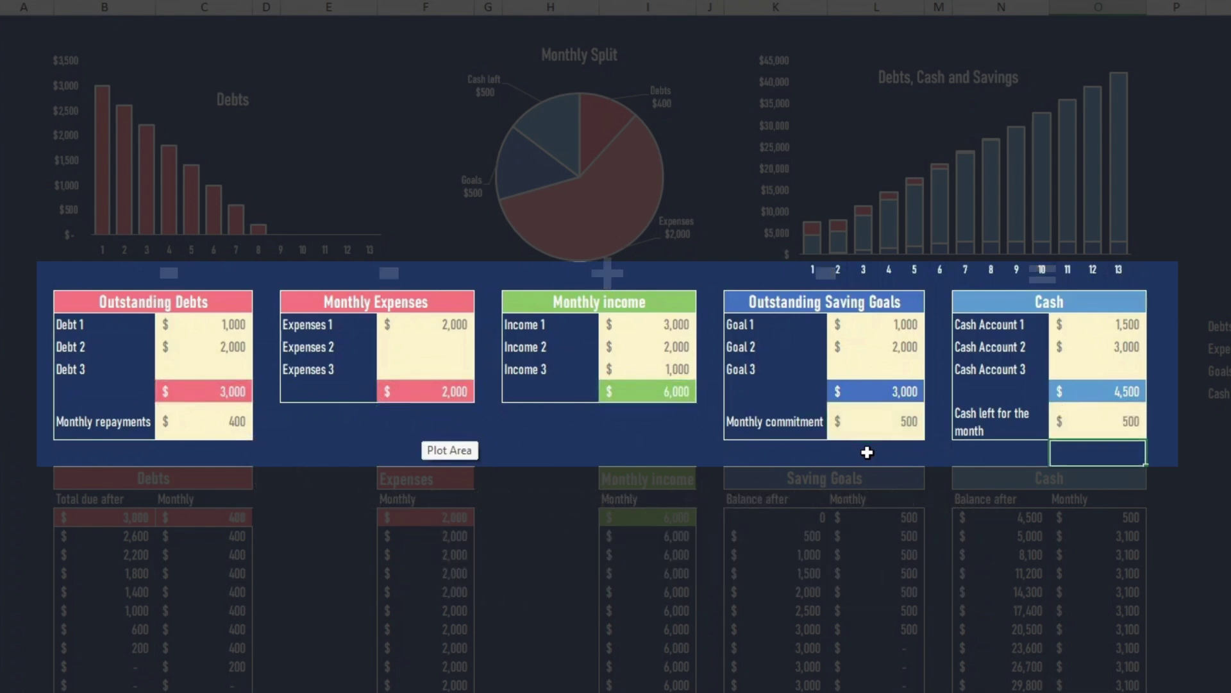
pyautogui.press('Up')
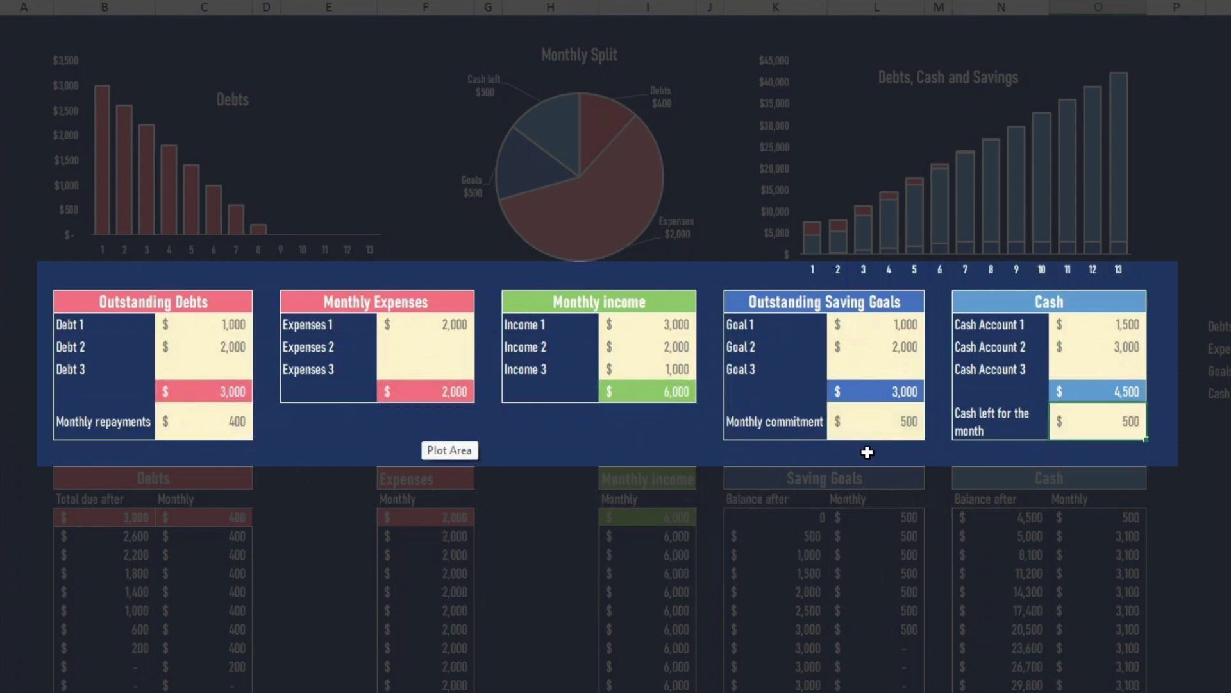
pyautogui.press('Left')
pyautogui.press('Left')
pyautogui.press('Left')
pyautogui.press('Left')
pyautogui.press('Left')
pyautogui.press('Left')
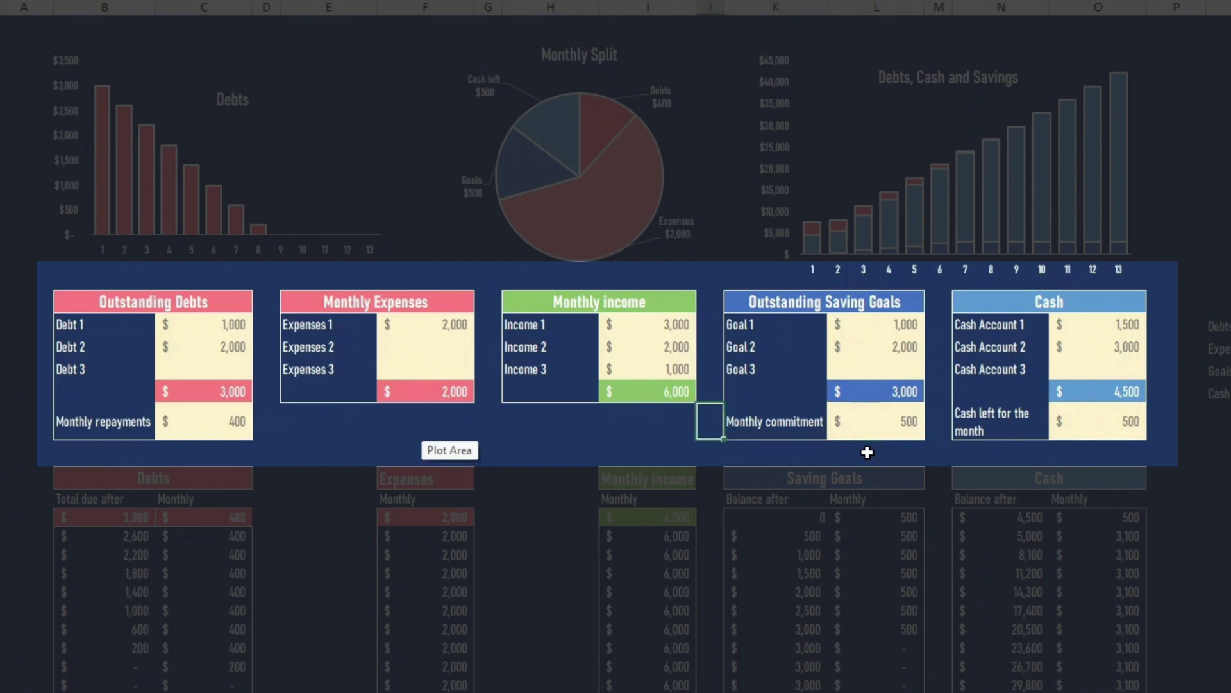
pyautogui.press('Down')
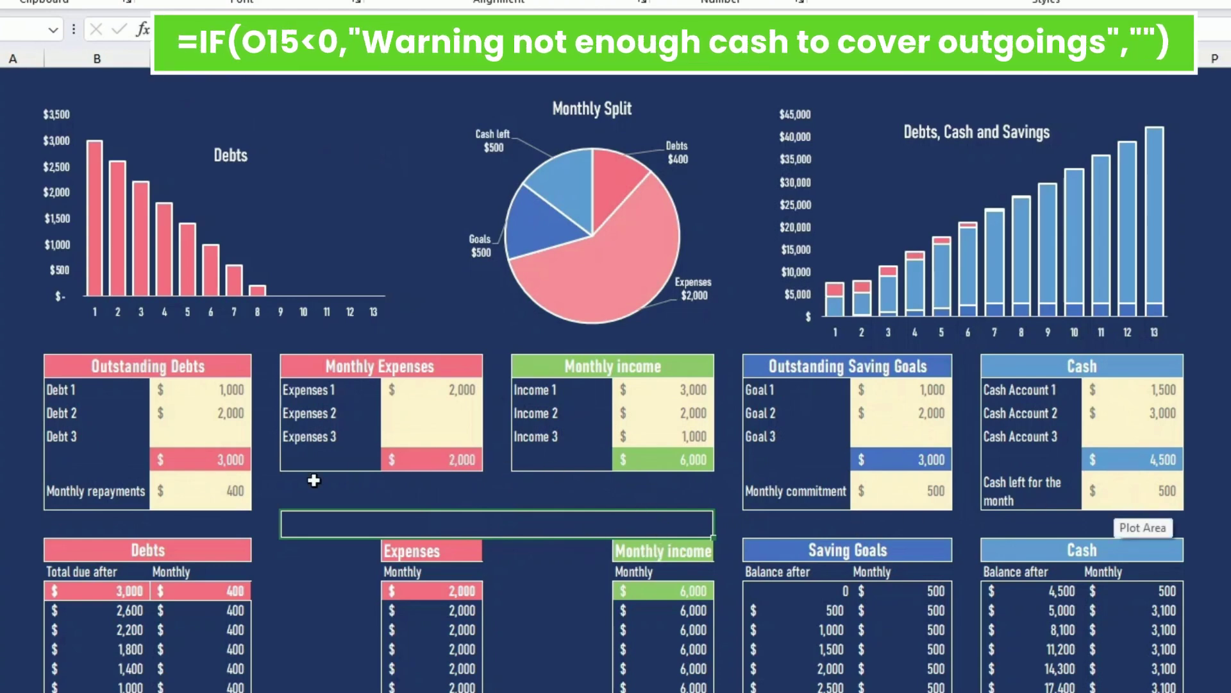
# - Test monthly commitments of 1000 and 1500 to trigger the shortage warning
pyautogui.click(859, 492)
pyautogui.write('1000')
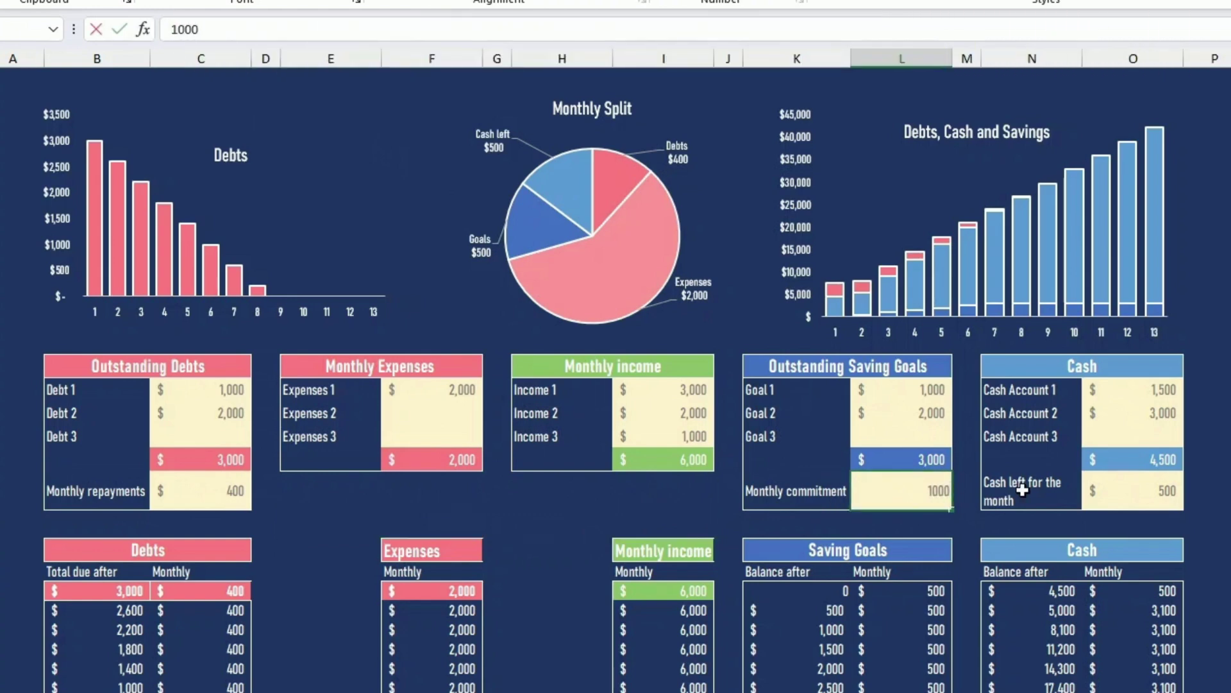
pyautogui.press('Return')
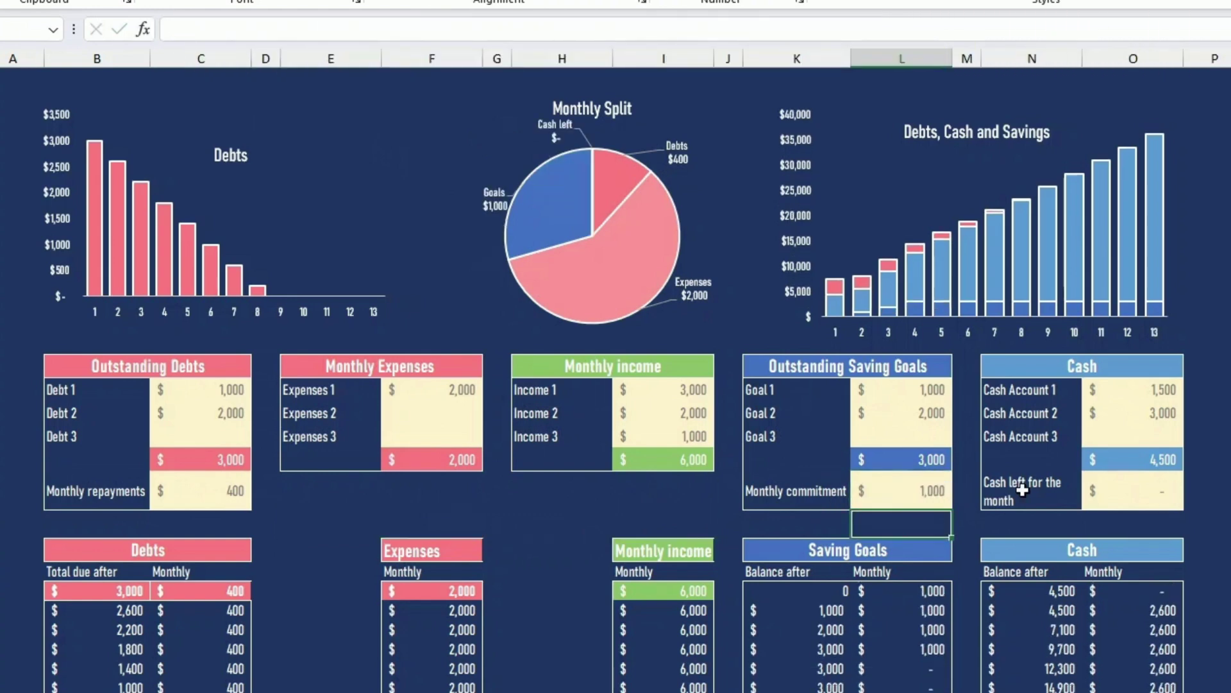
pyautogui.click(884, 489)
pyautogui.write('15')
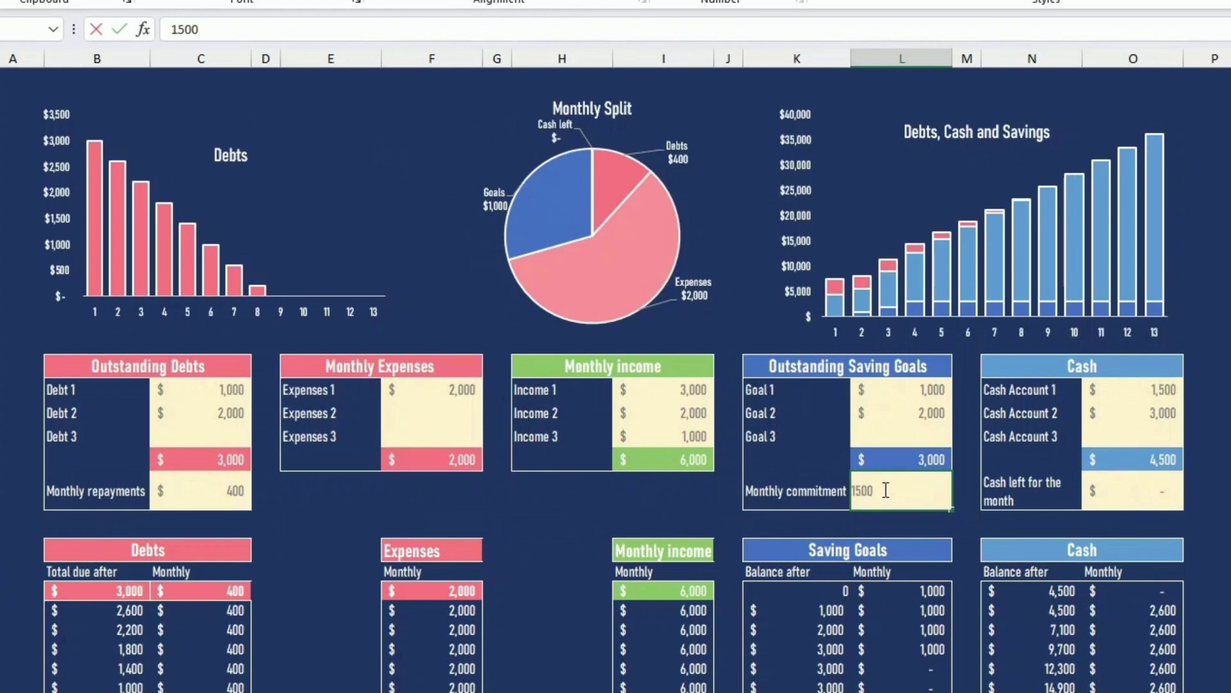
pyautogui.press('Return')
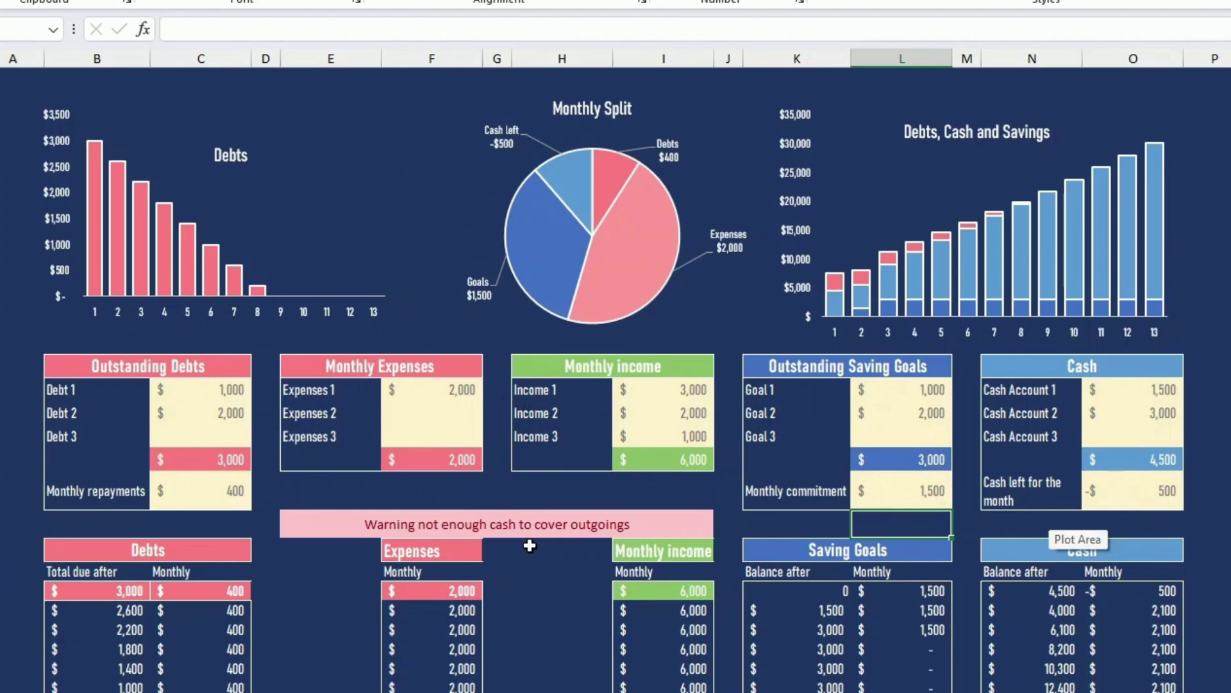
# - Set the monthly commitment to 1,000, then back to 500, clearing the warning
pyautogui.click(871, 494)
pyautogui.write('1,')
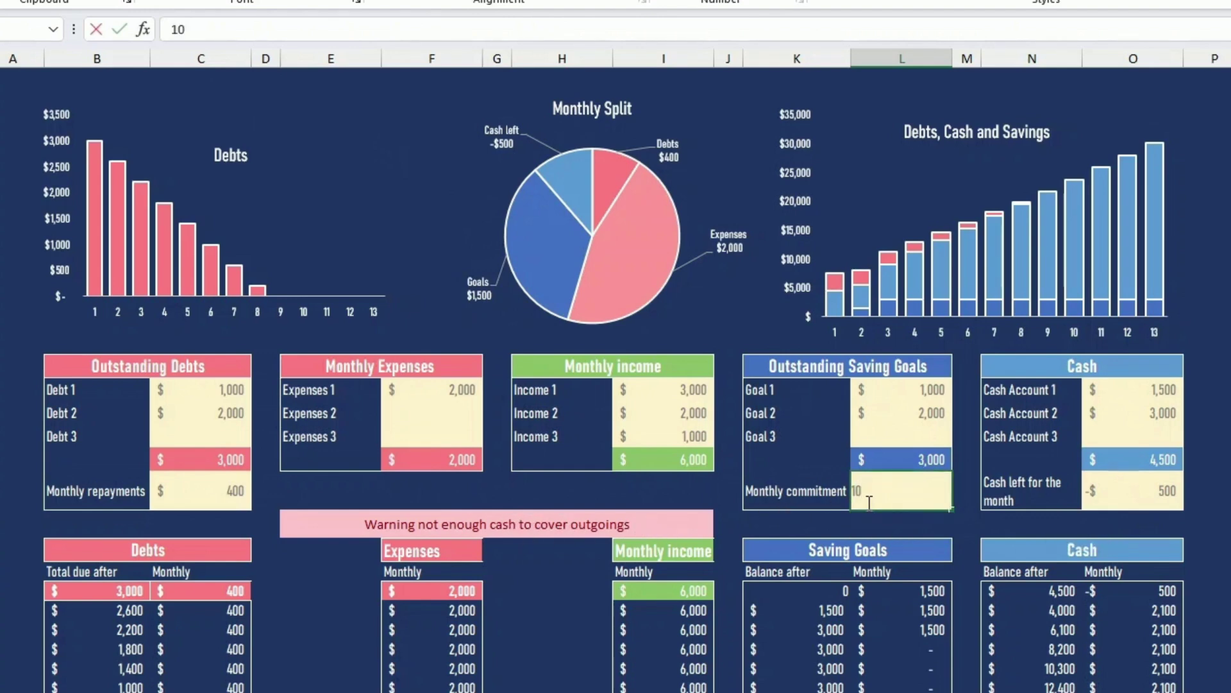
pyautogui.write('000')
pyautogui.press('Return')
pyautogui.click(869, 502)
pyautogui.write('500')
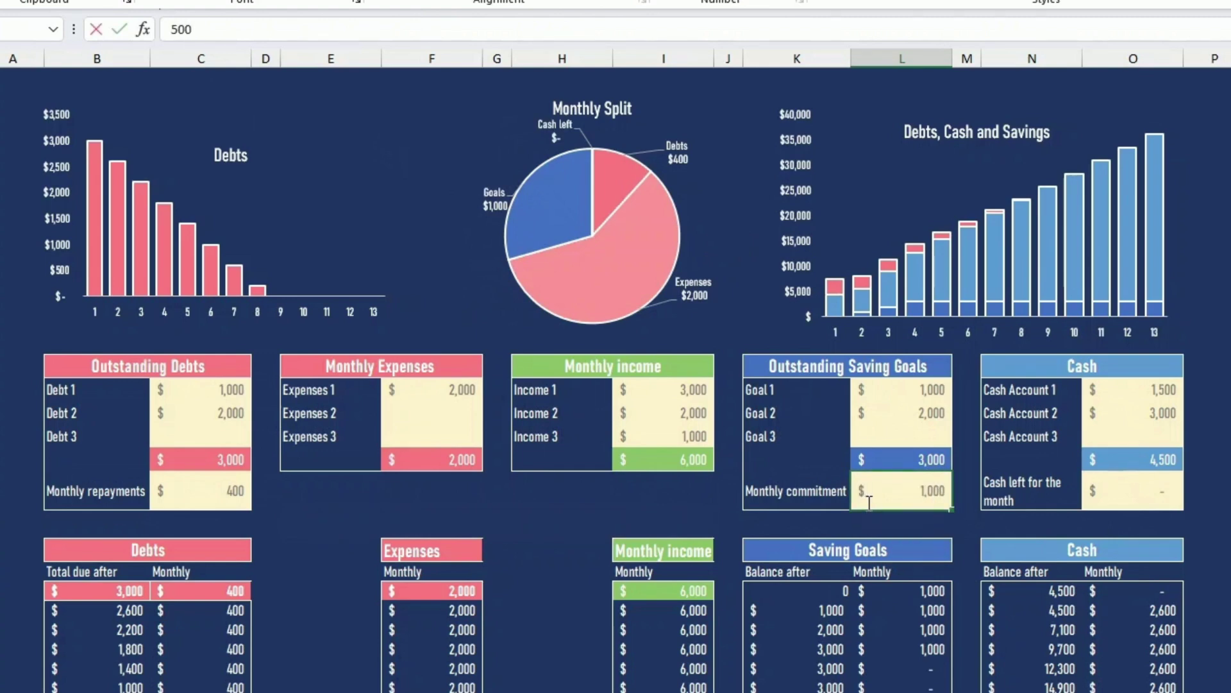
pyautogui.press('Return')
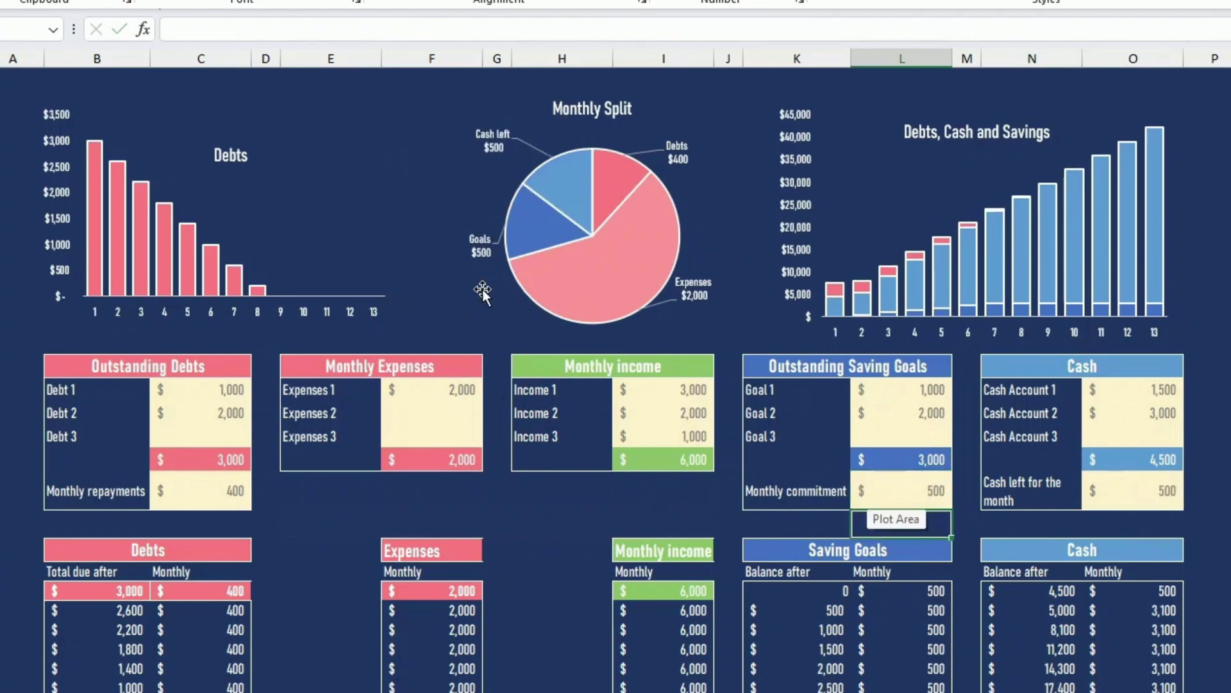
# - Inspect the debt balance and payment formulas, final 200 payment, and 2,000 expenses column
pyautogui.scroll(-3, 672, 424)
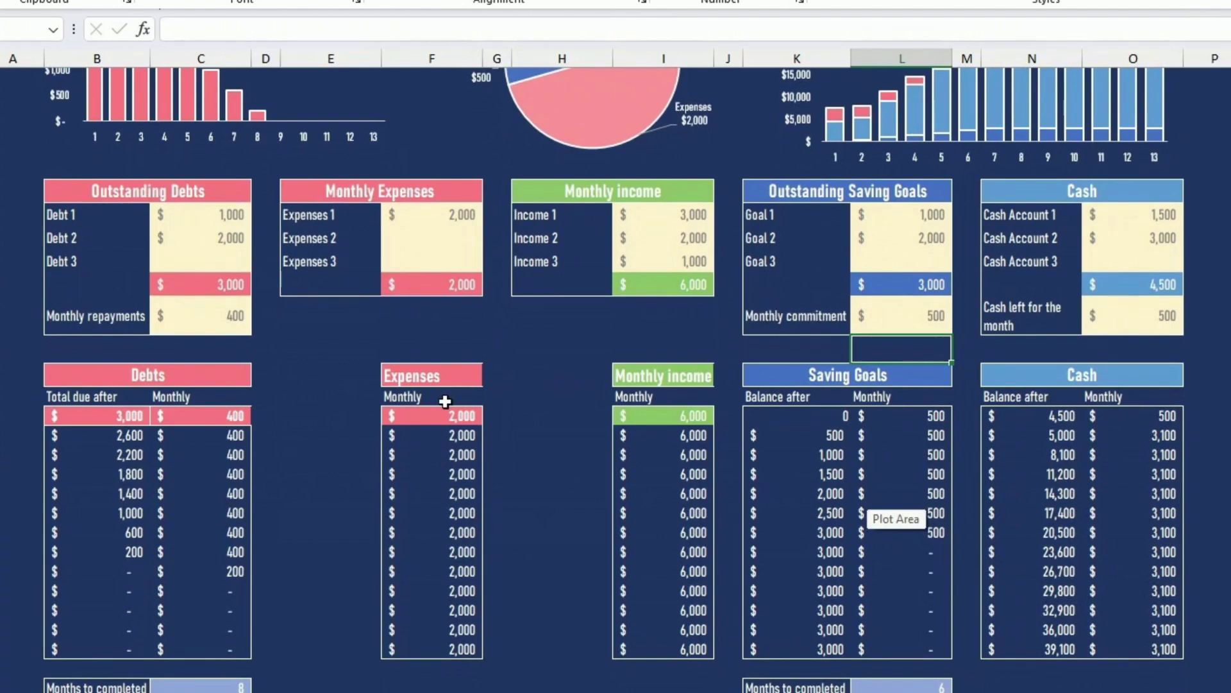
pyautogui.click(134, 417)
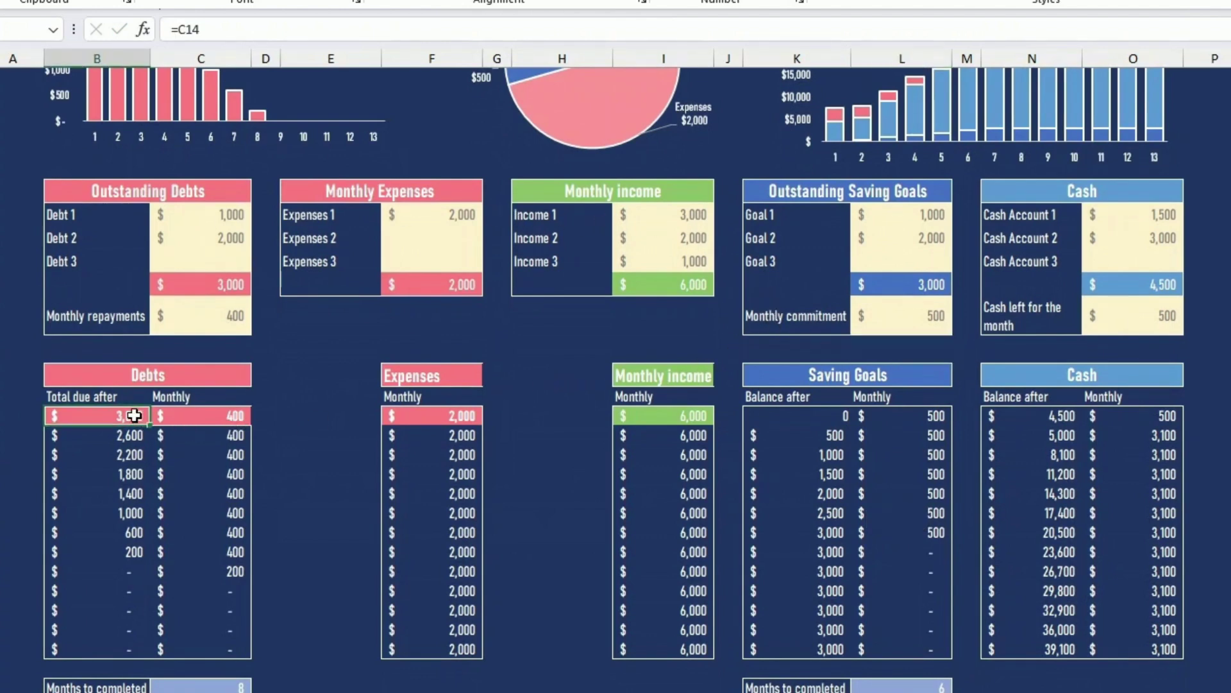
pyautogui.click(197, 416)
pyautogui.click(130, 439)
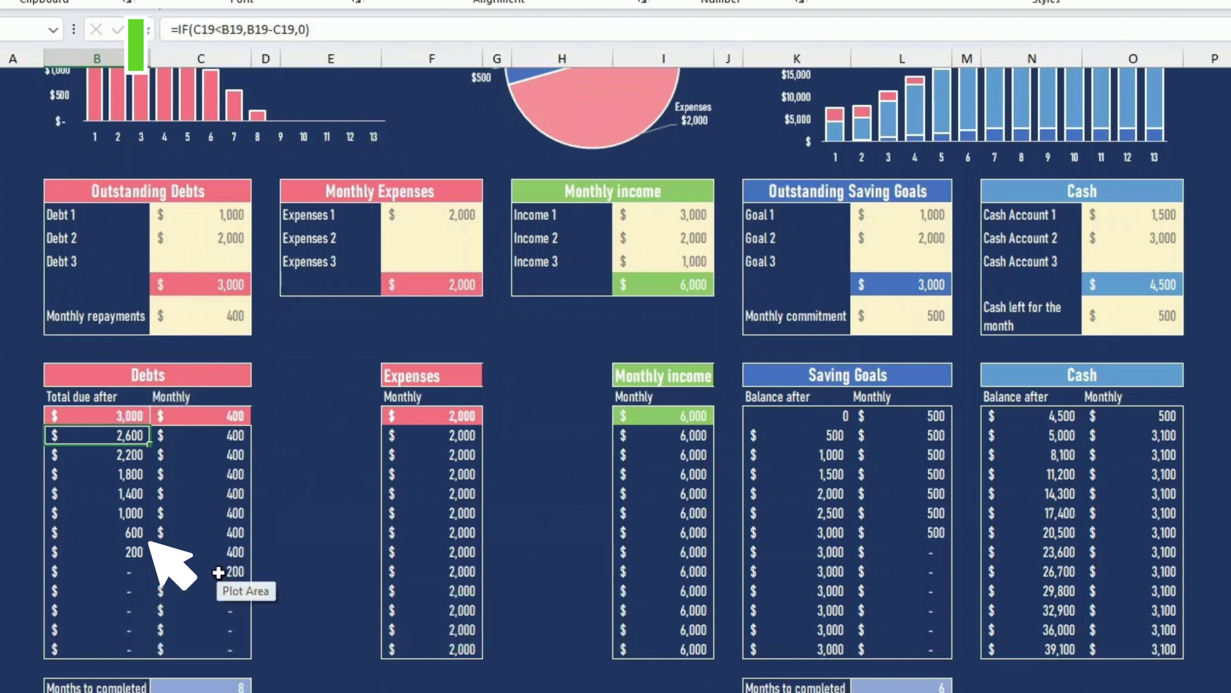
pyautogui.click(244, 569)
pyautogui.moveTo(131, 436); pyautogui.dragTo(133, 649)
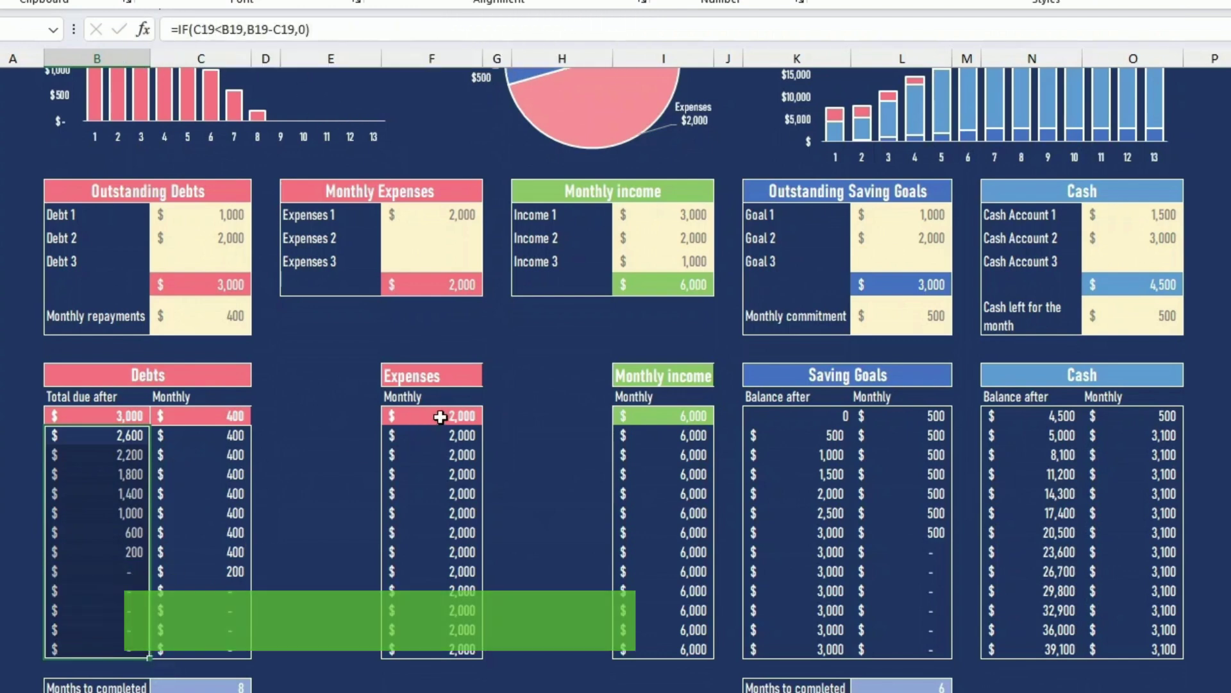
pyautogui.moveTo(440, 416); pyautogui.dragTo(455, 642)
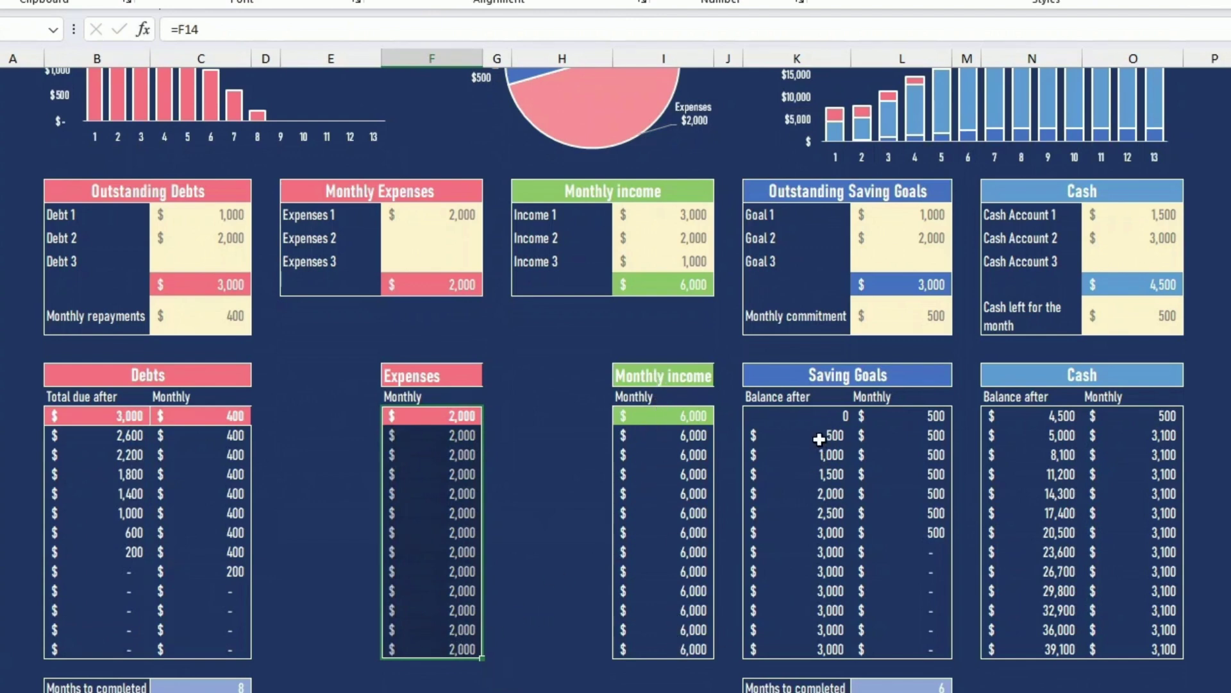
# - Inspect the Saving Goals balance formulas and the monthly cash column down to the last month
pyautogui.click(826, 415)
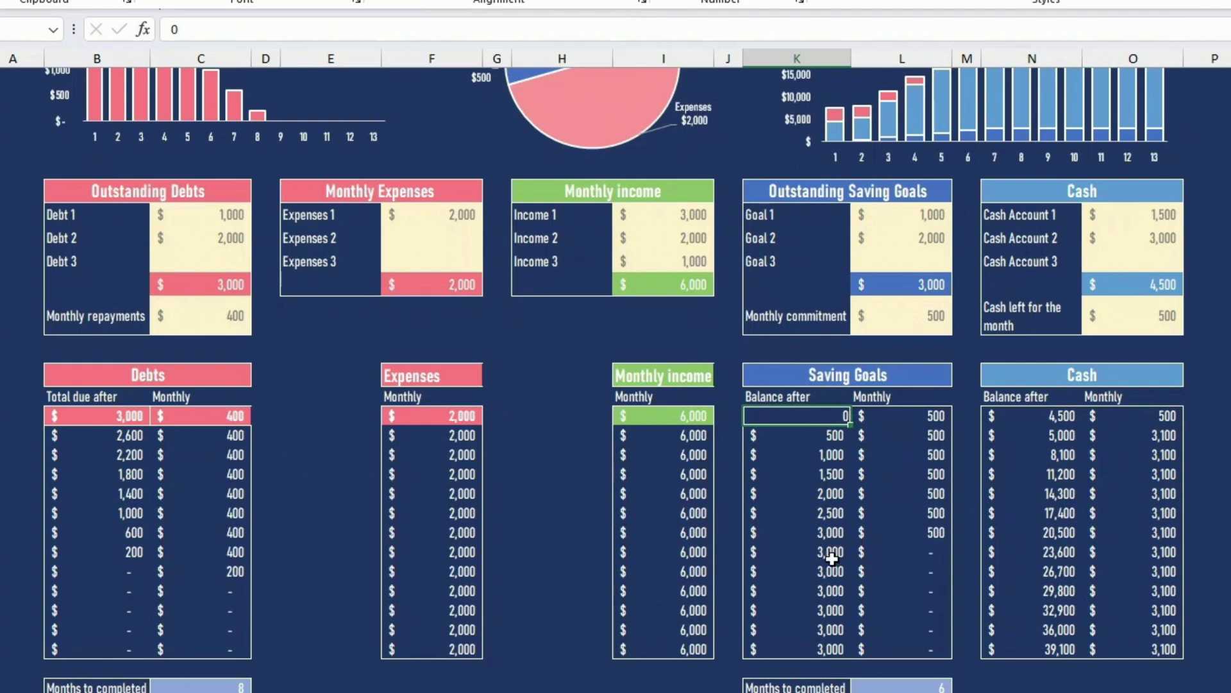
pyautogui.click(834, 437)
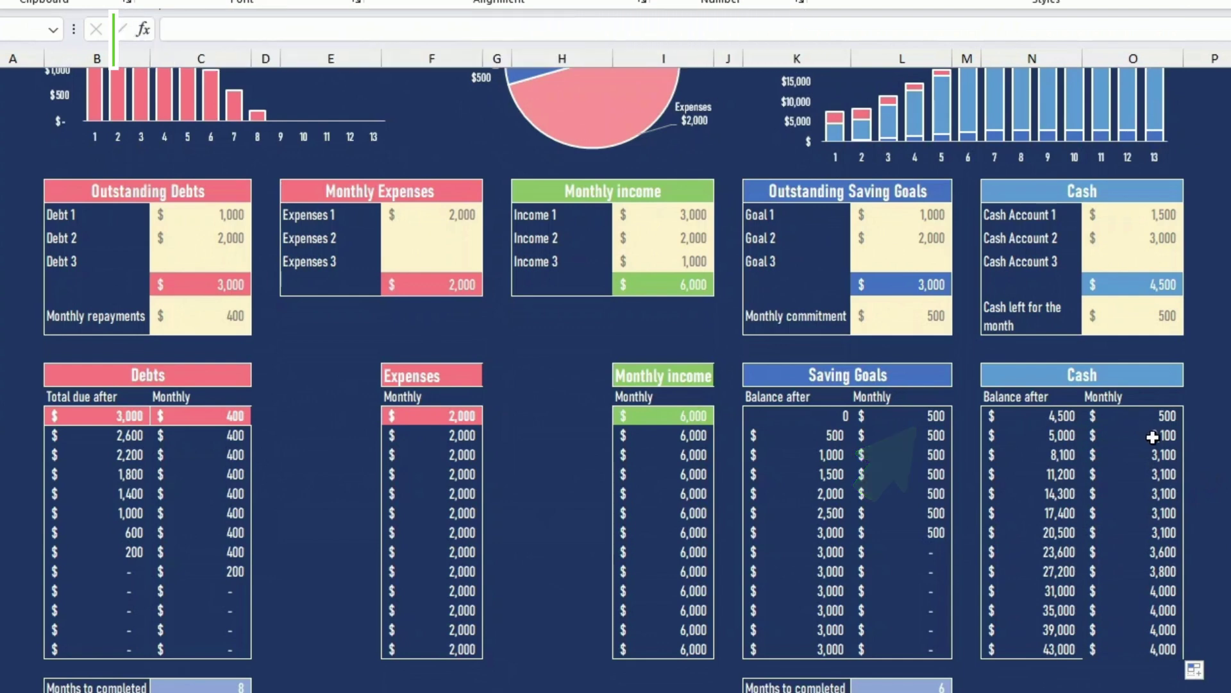
pyautogui.click(1152, 436)
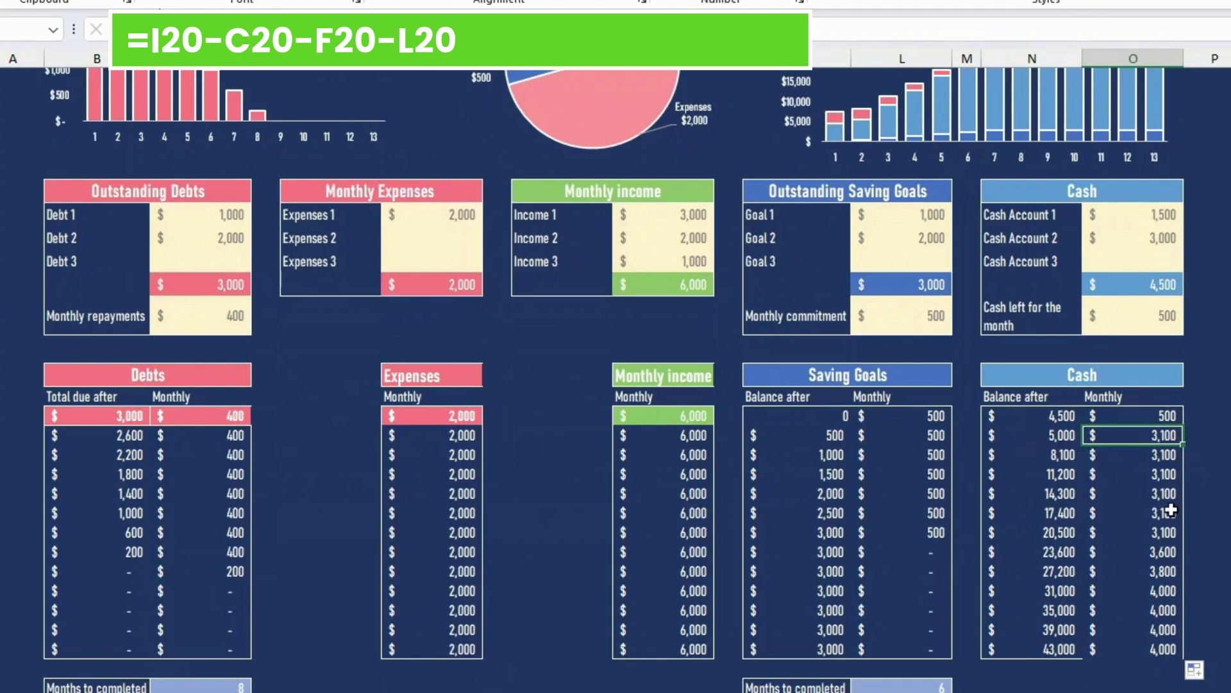
pyautogui.click(1149, 653)
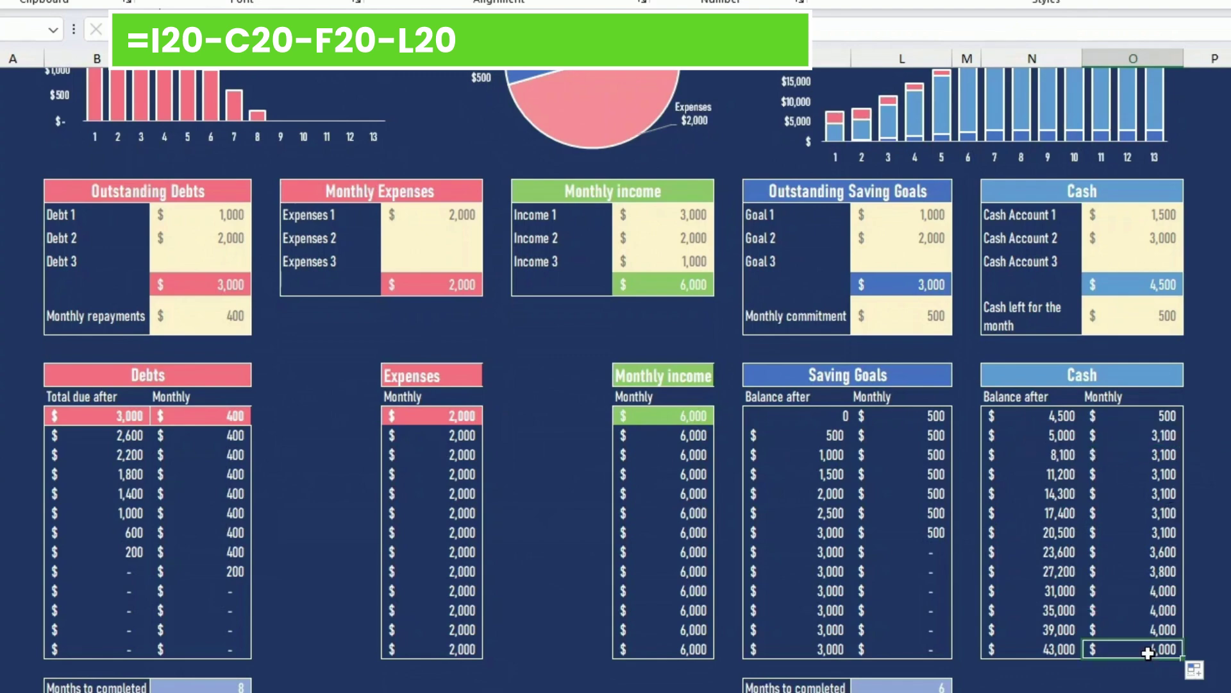
pyautogui.click(1122, 685)
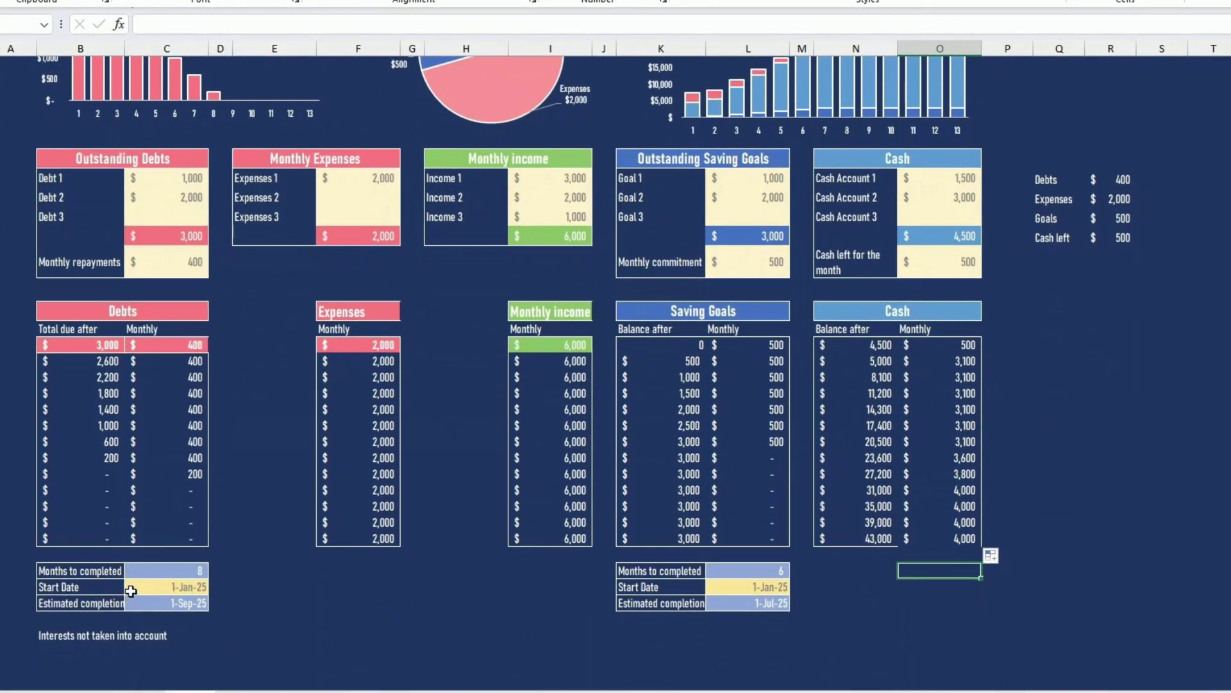
pyautogui.click(140, 591)
pyautogui.scroll(1, 200, 236)
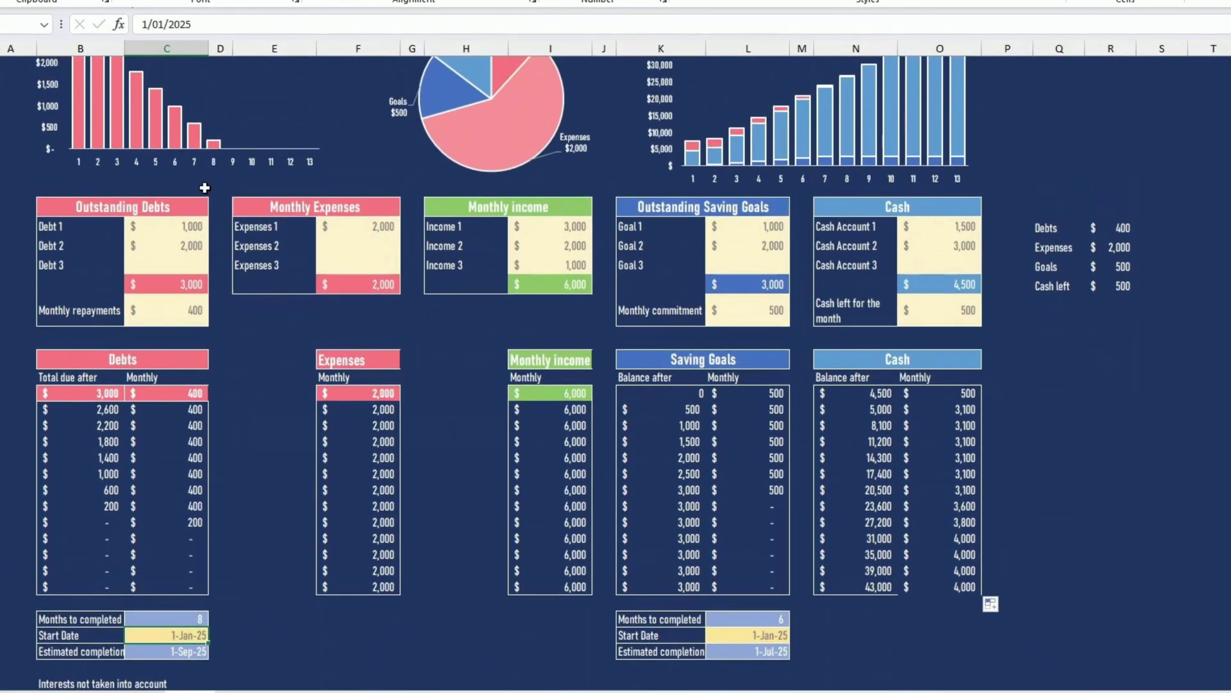
pyautogui.scroll(-2, 273, 474)
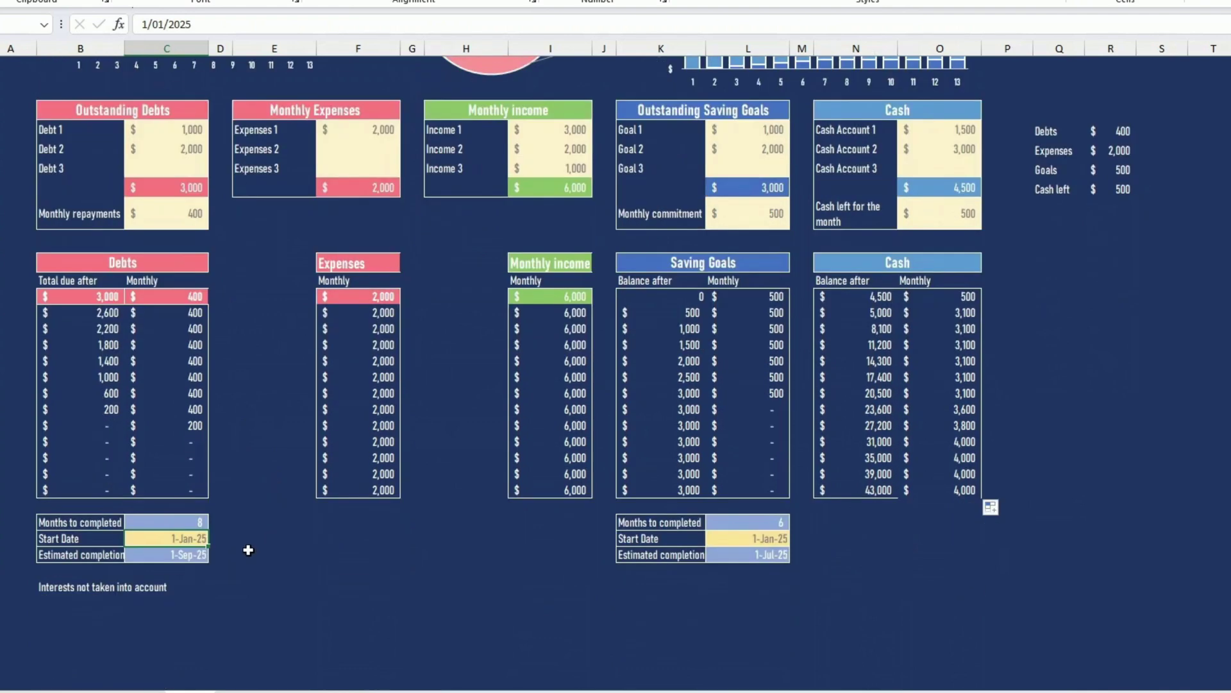
pyautogui.click(197, 522)
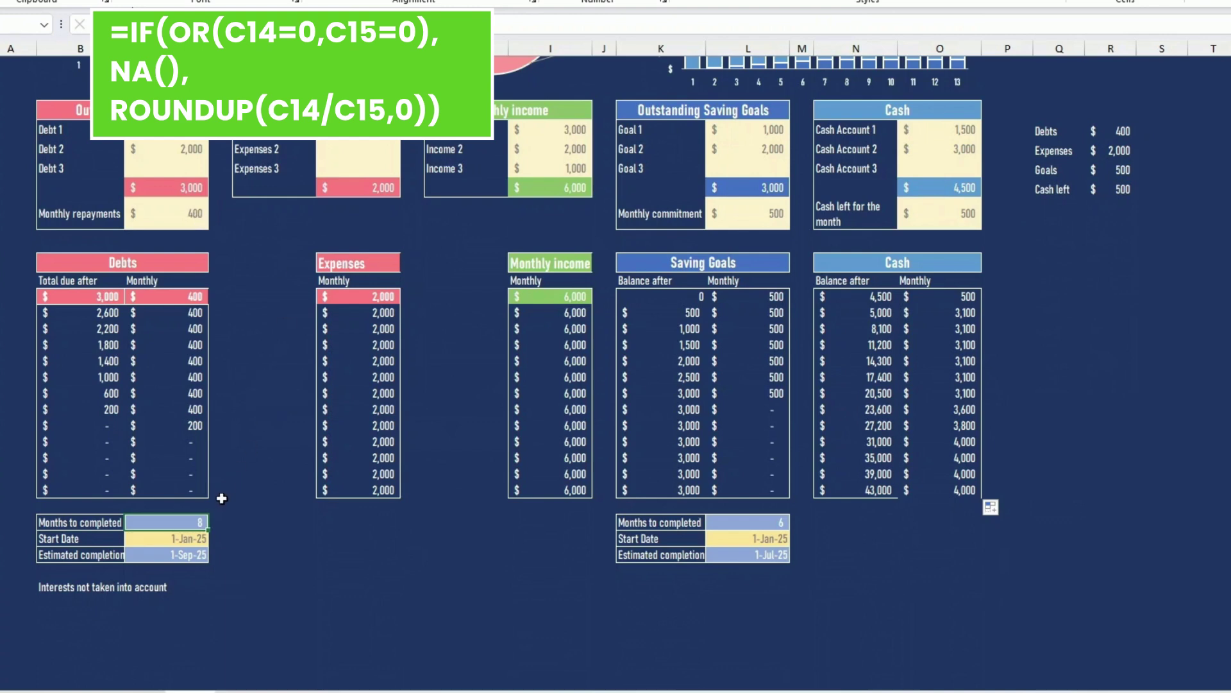
pyautogui.click(190, 555)
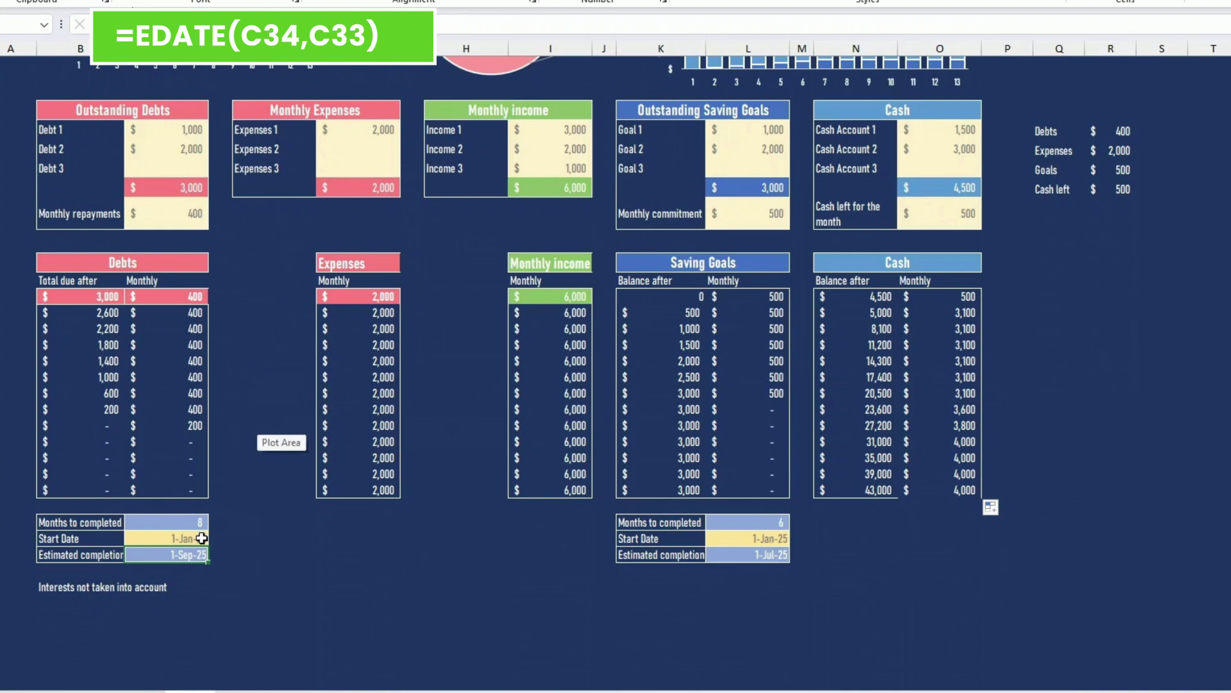
pyautogui.moveTo(58, 588); pyautogui.dragTo(148, 594)
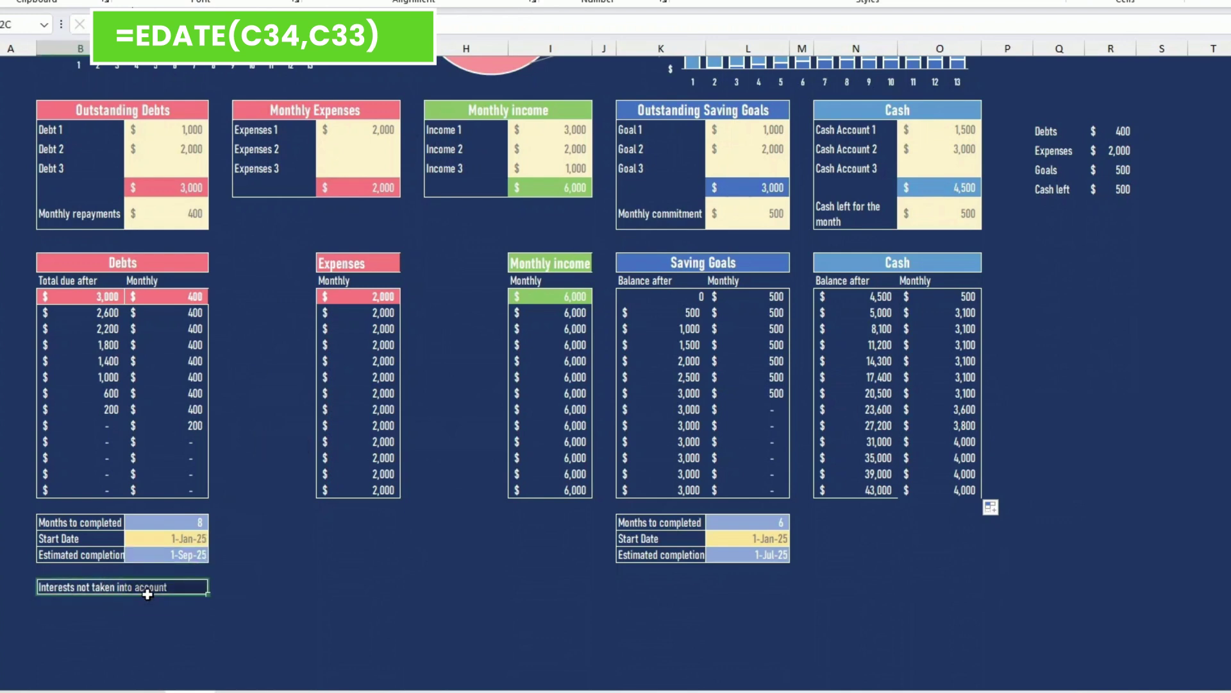
pyautogui.click(914, 585)
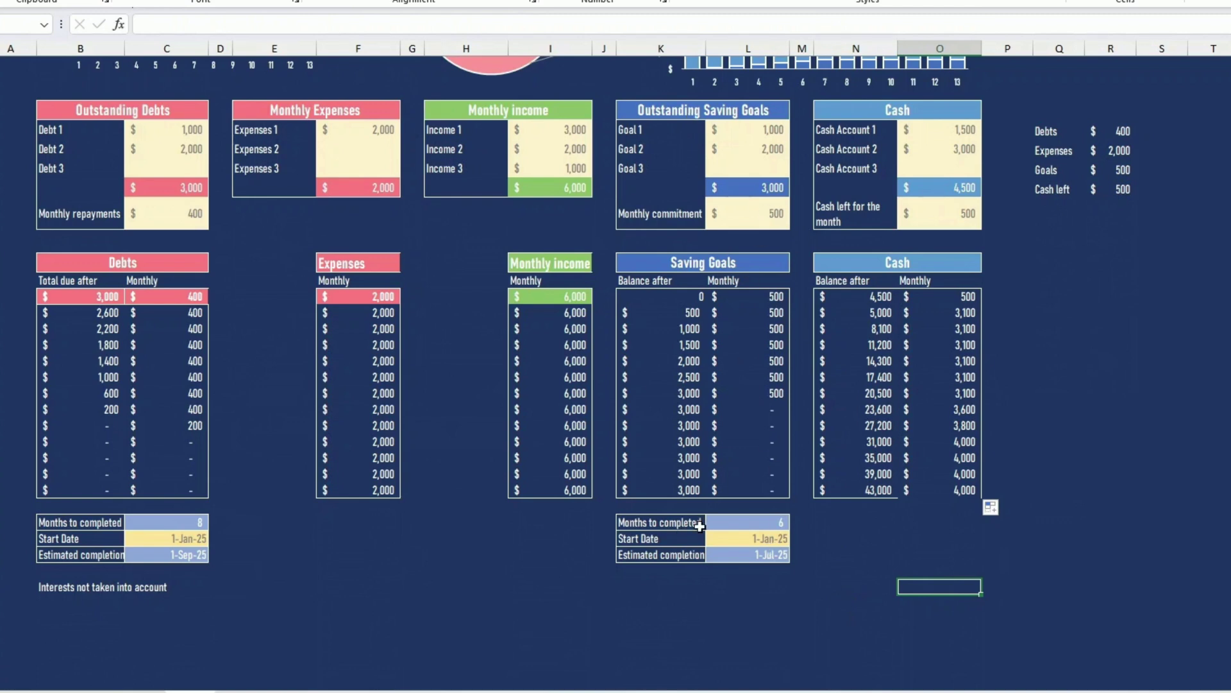
pyautogui.click(729, 523)
pyautogui.click(753, 554)
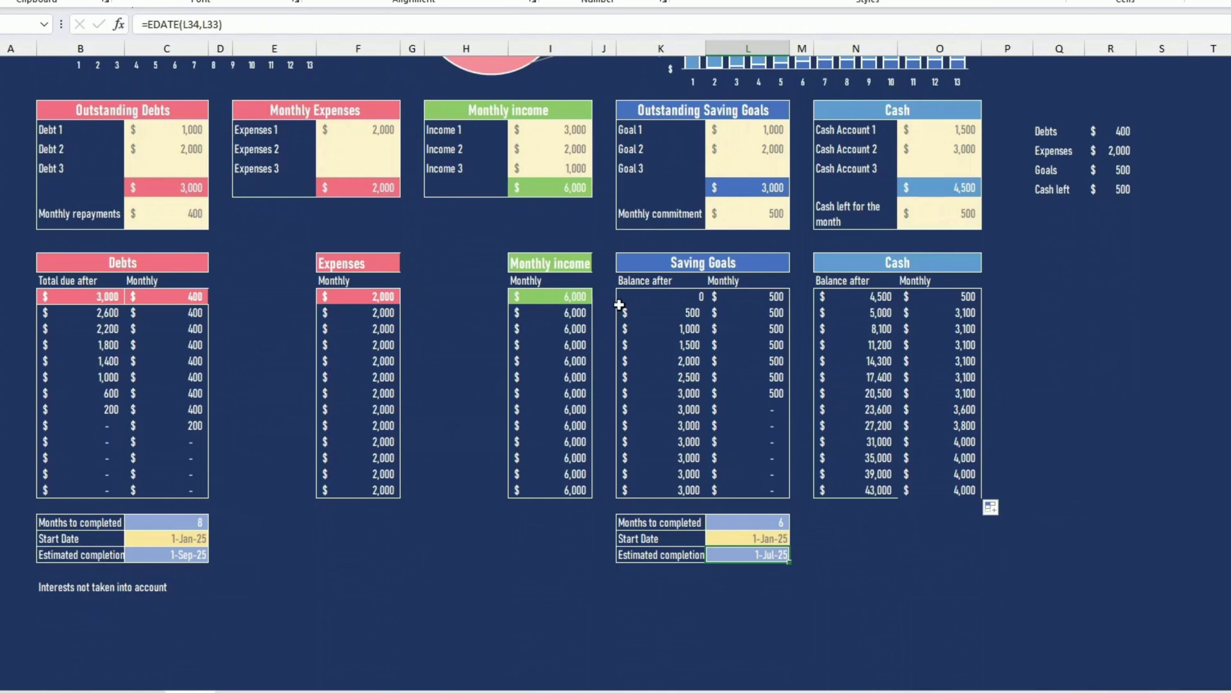
pyautogui.scroll(4, 770, 492)
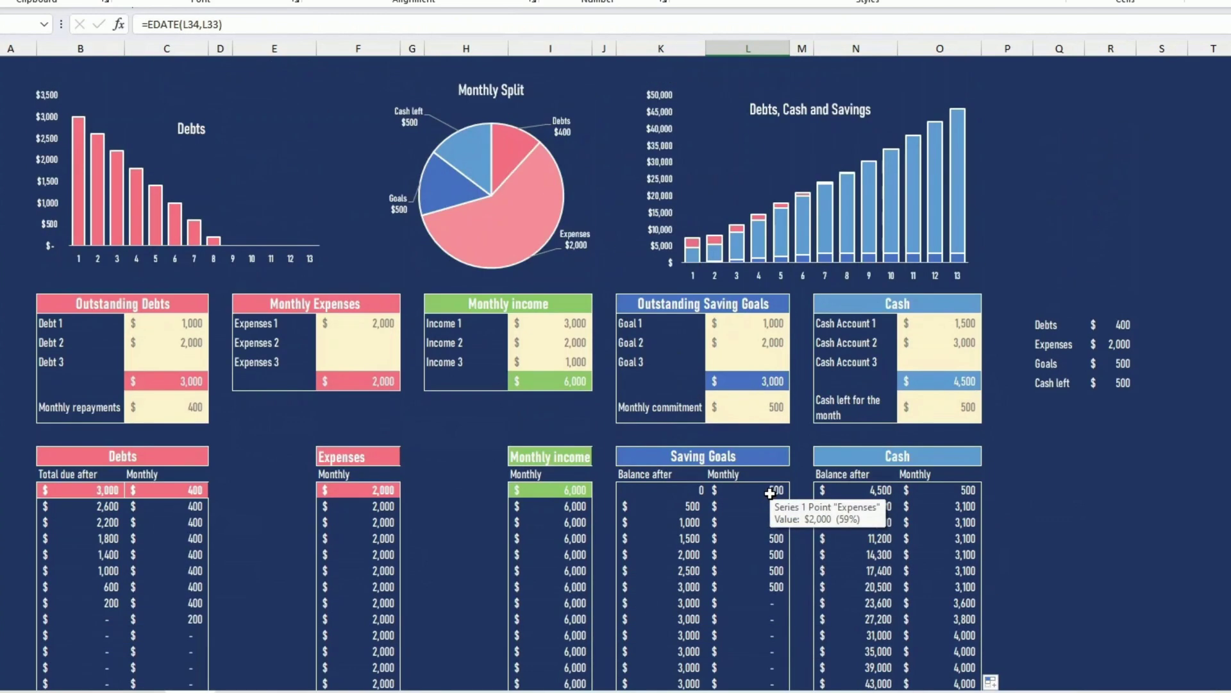
pyautogui.click(758, 477)
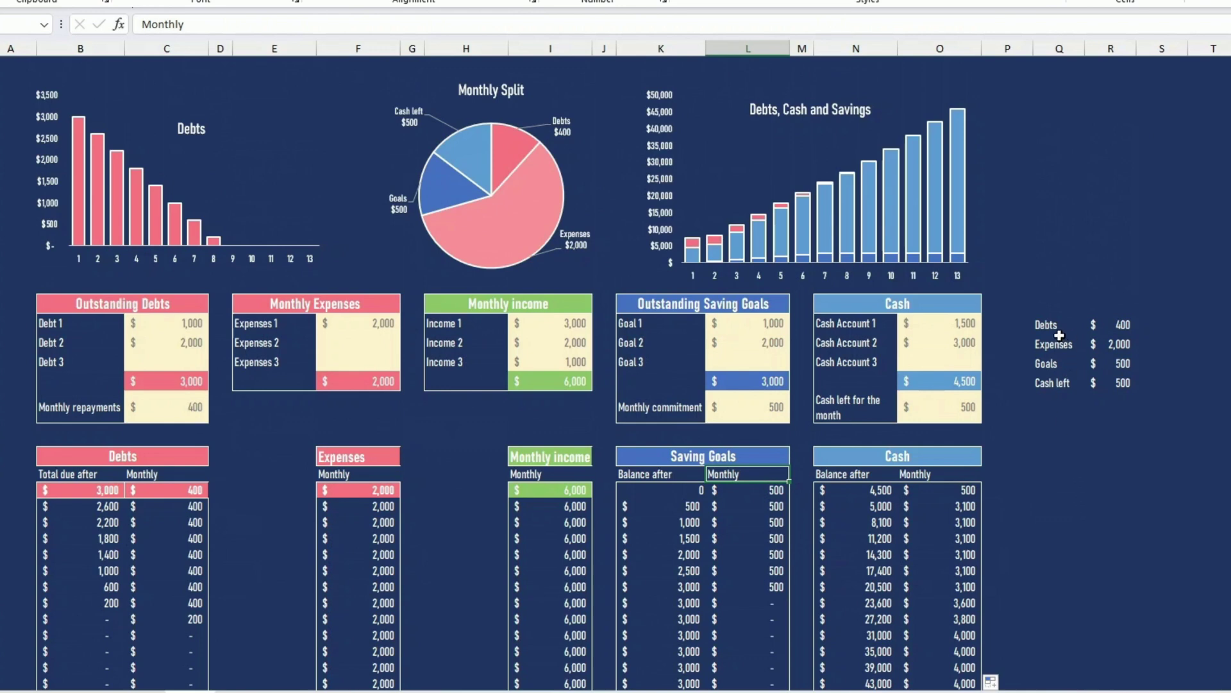
pyautogui.moveTo(1048, 323); pyautogui.dragTo(1057, 383)
pyautogui.moveTo(1108, 325); pyautogui.dragTo(1116, 381)
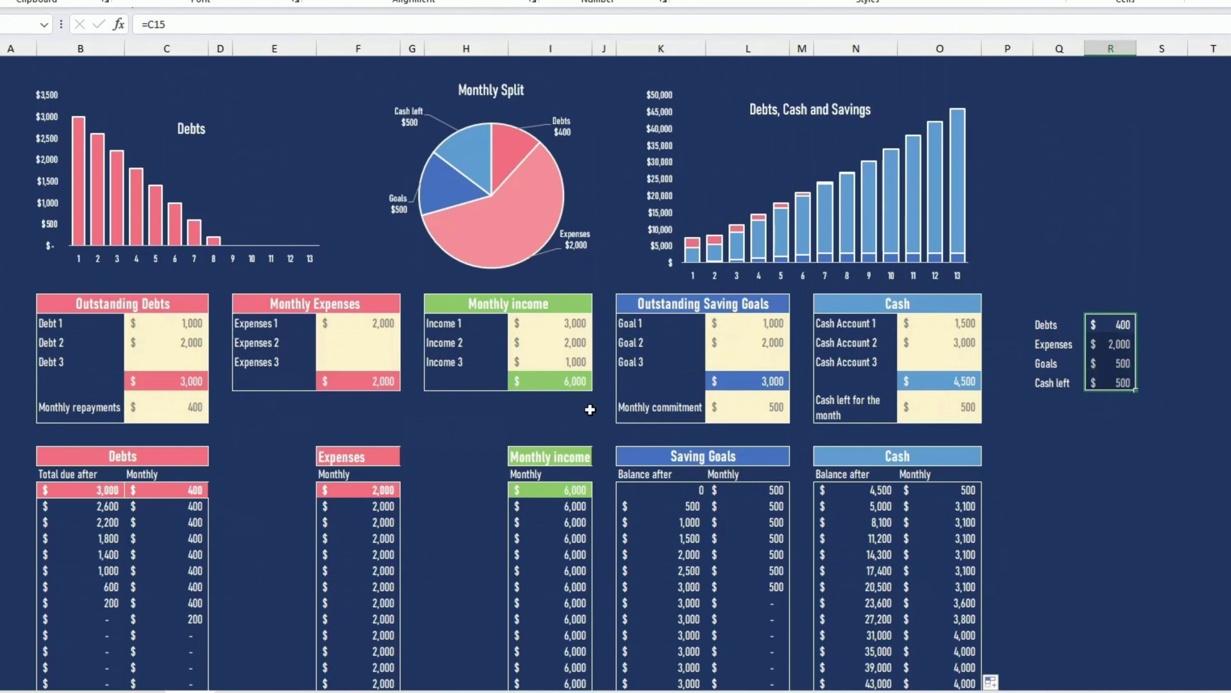
pyautogui.click(1057, 438)
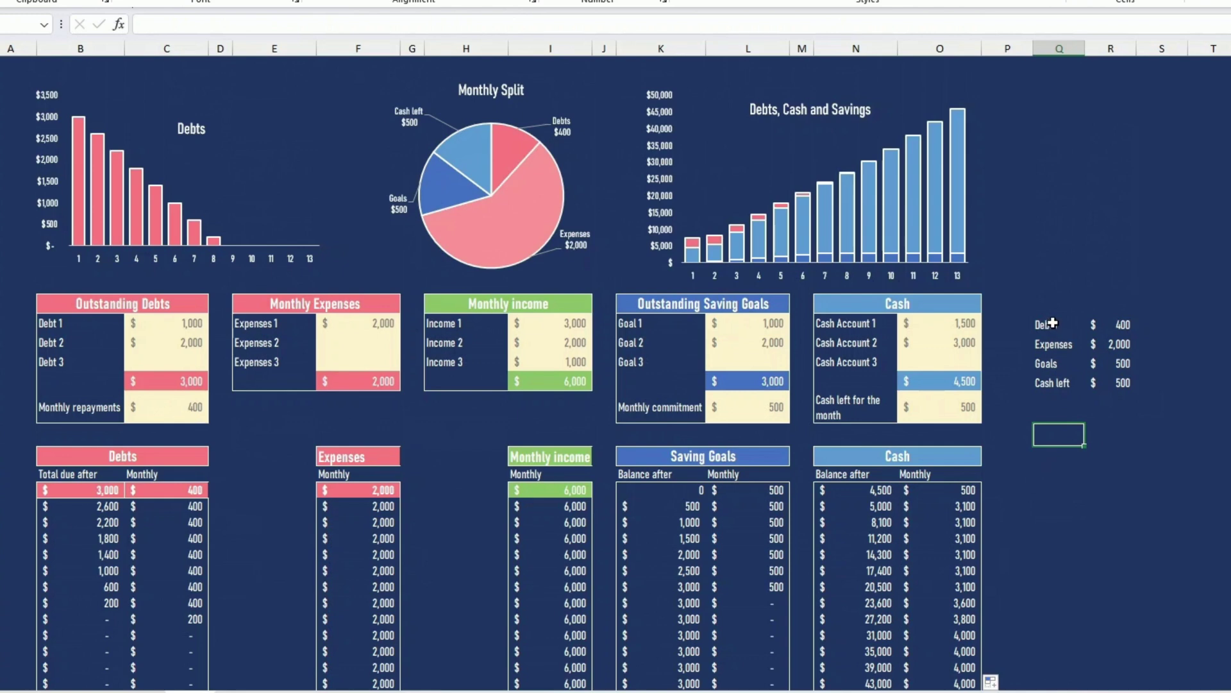
pyautogui.moveTo(1052, 323); pyautogui.dragTo(1126, 383)
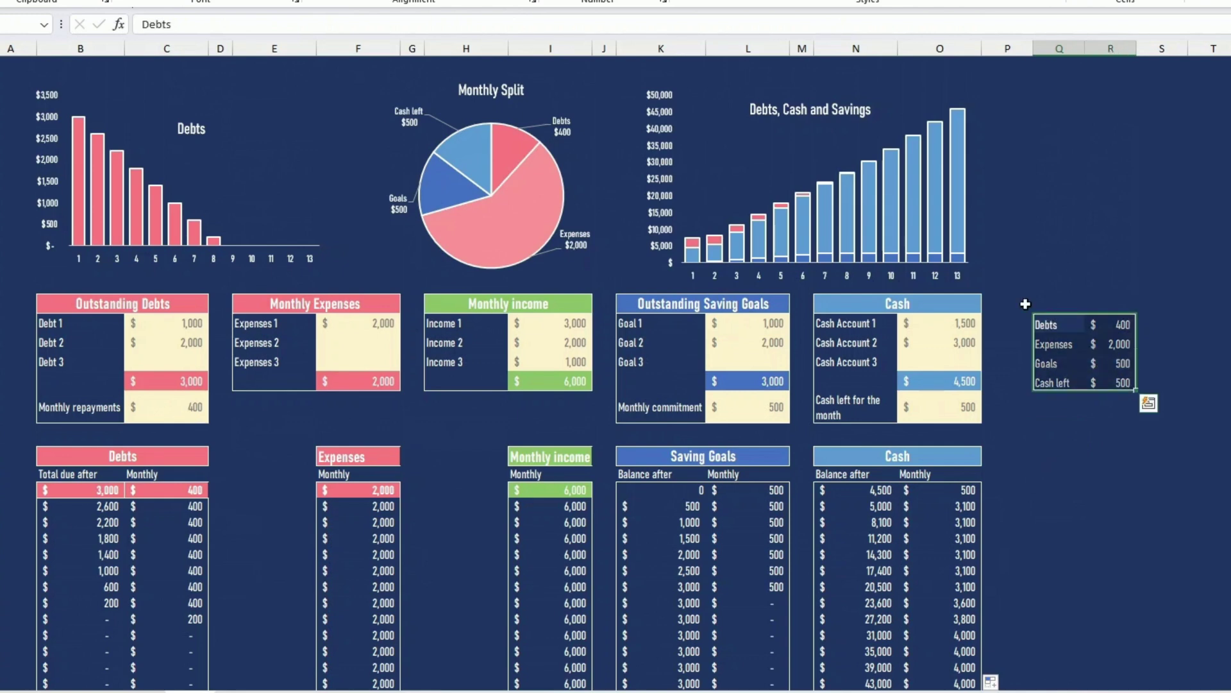
pyautogui.moveTo(552, 215)
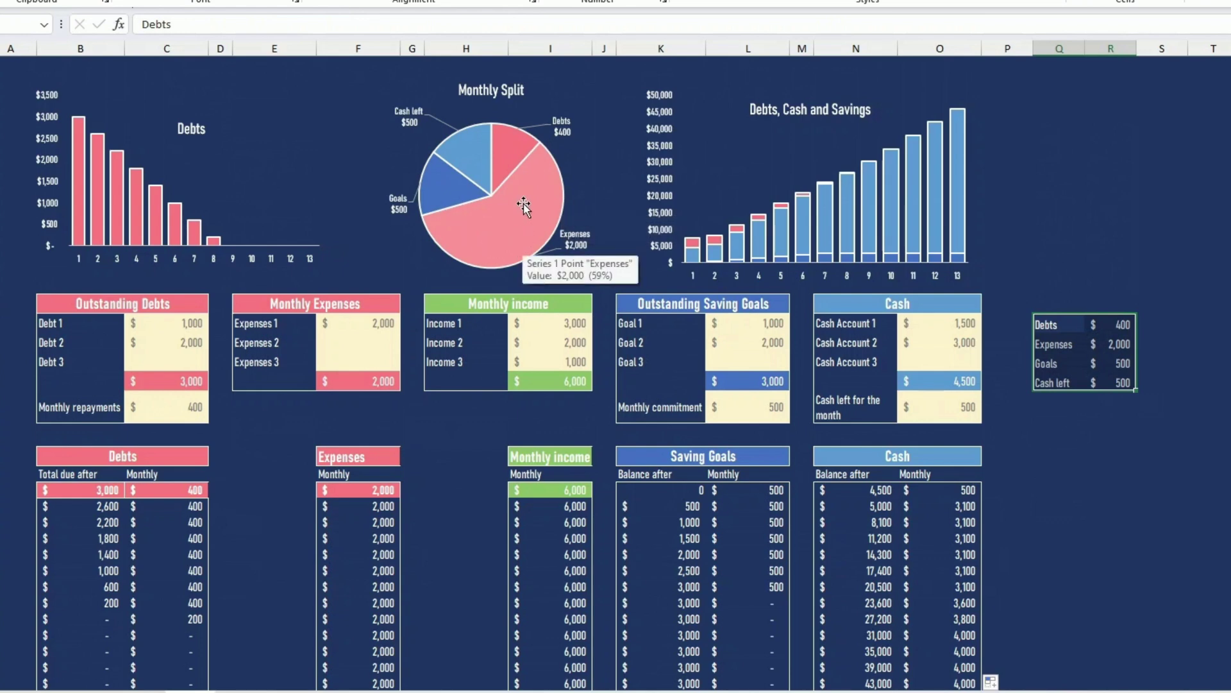
pyautogui.rightClick(524, 205)
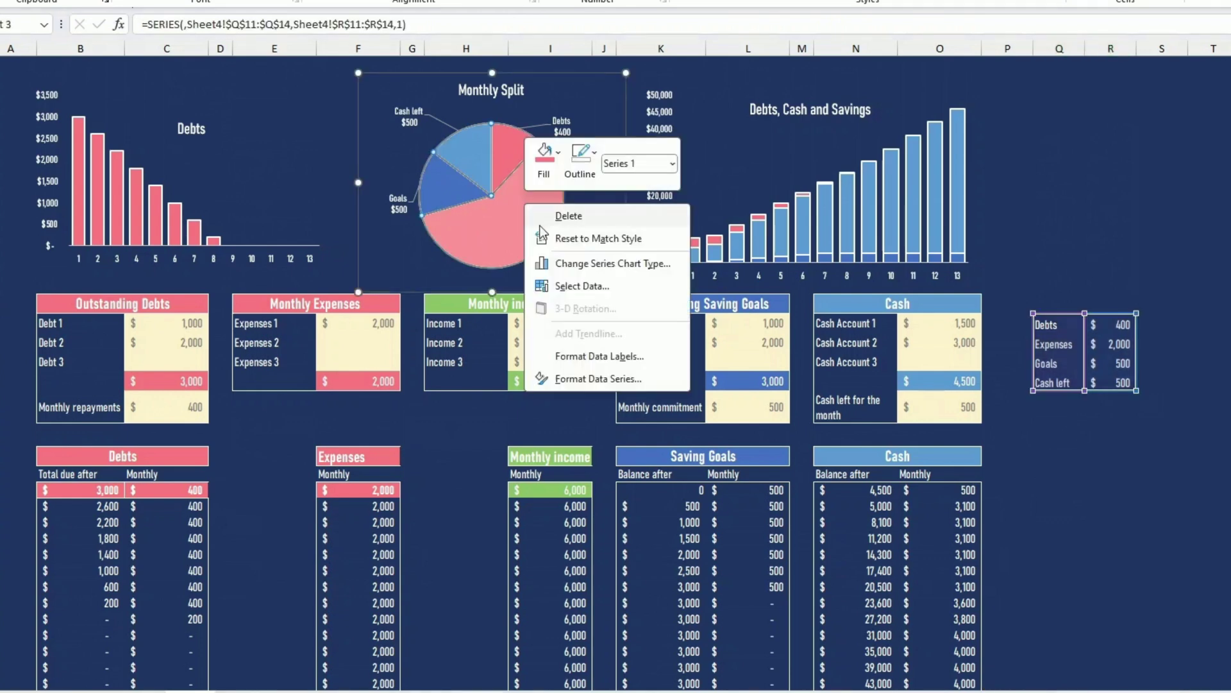
pyautogui.press('Escape')
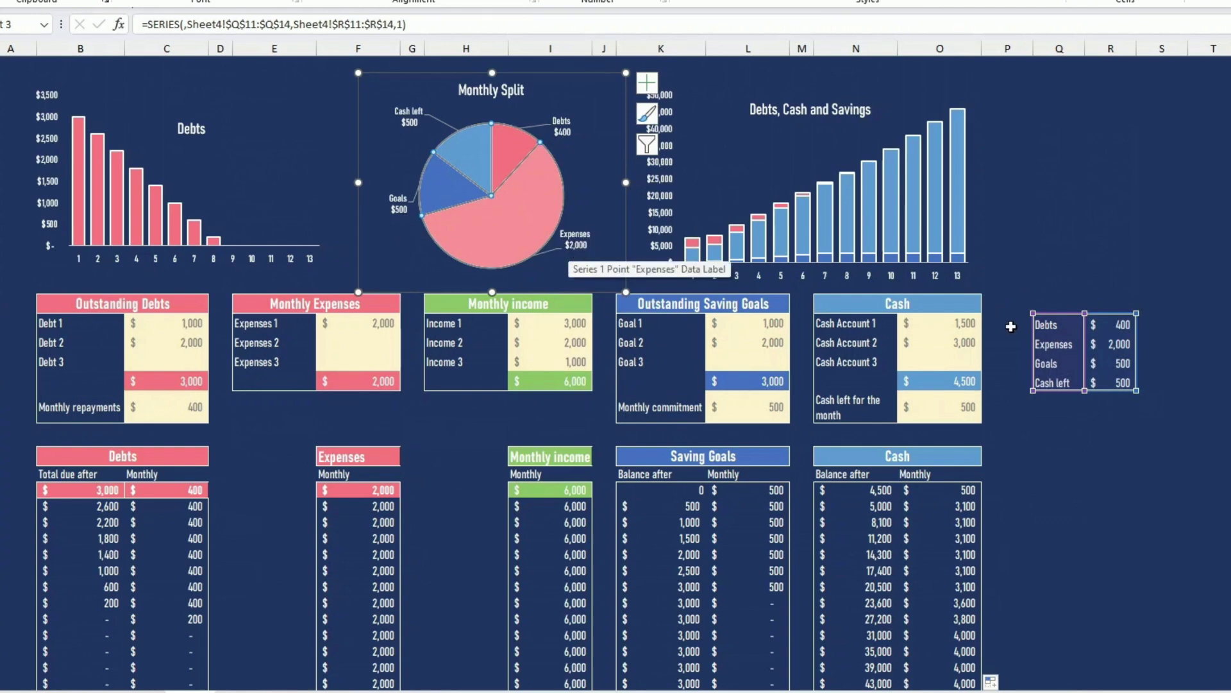
pyautogui.moveTo(1050, 324); pyautogui.dragTo(1063, 368)
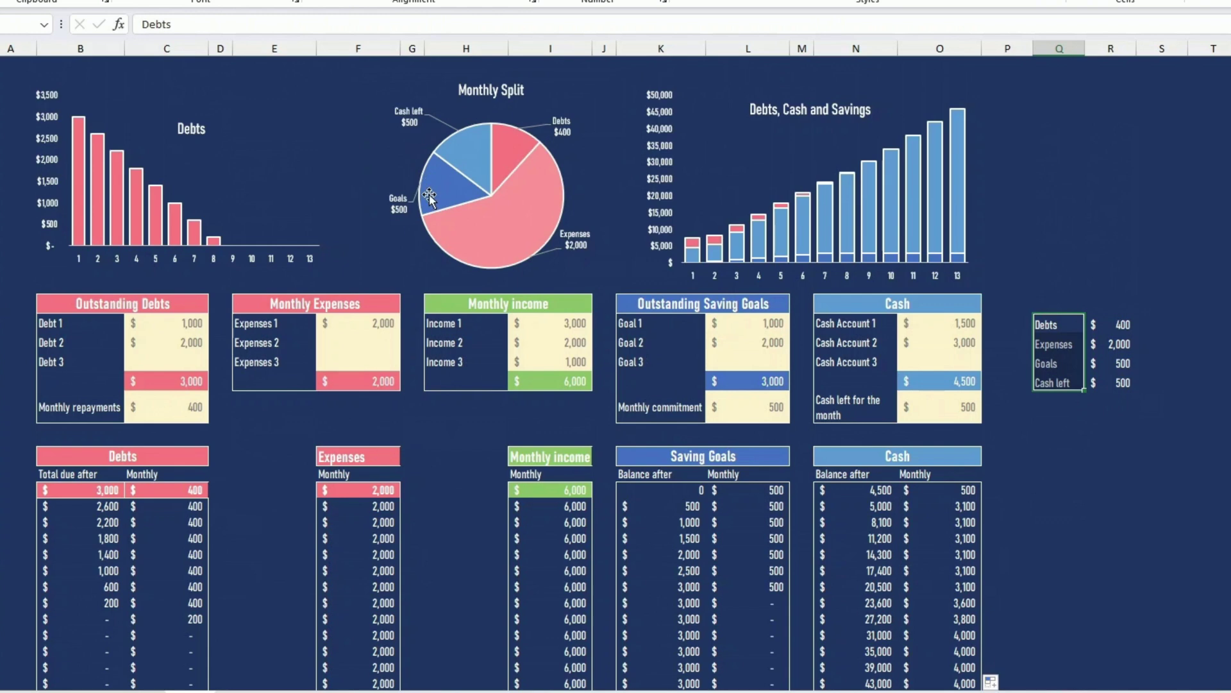
pyautogui.moveTo(473, 263)
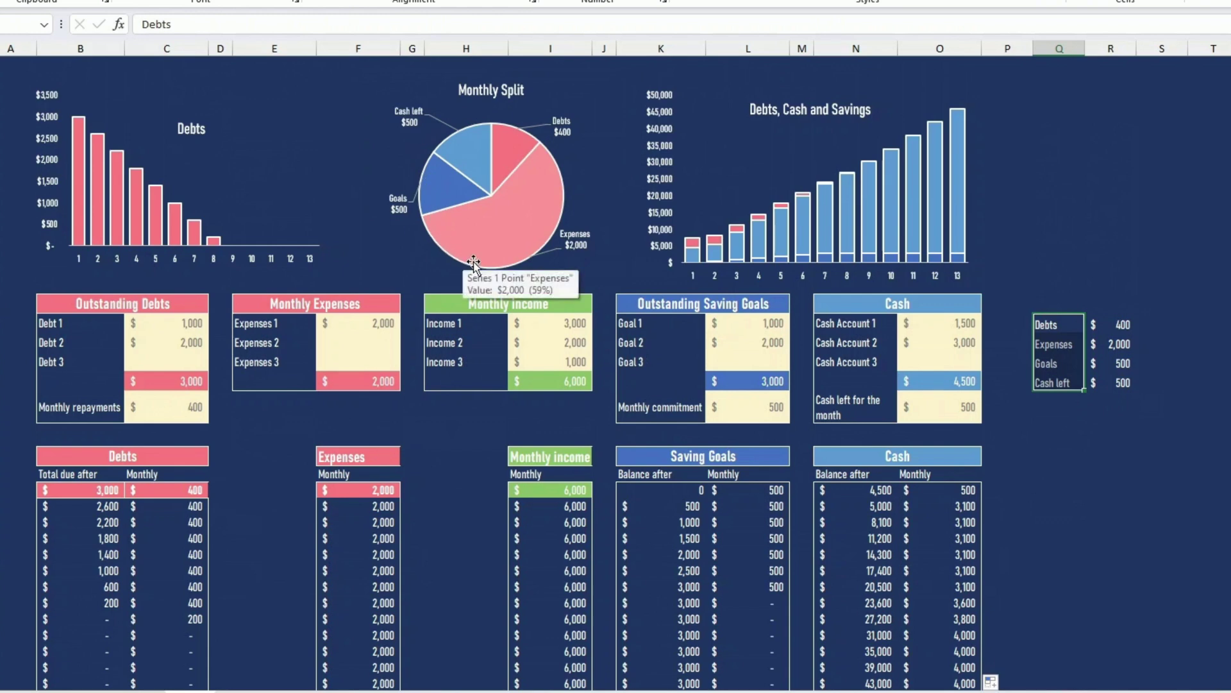
# - Select the Debts chart and its debt balances, browsing column chart types without inserting one
pyautogui.click(315, 253)
pyautogui.scroll(-2, 224, 363)
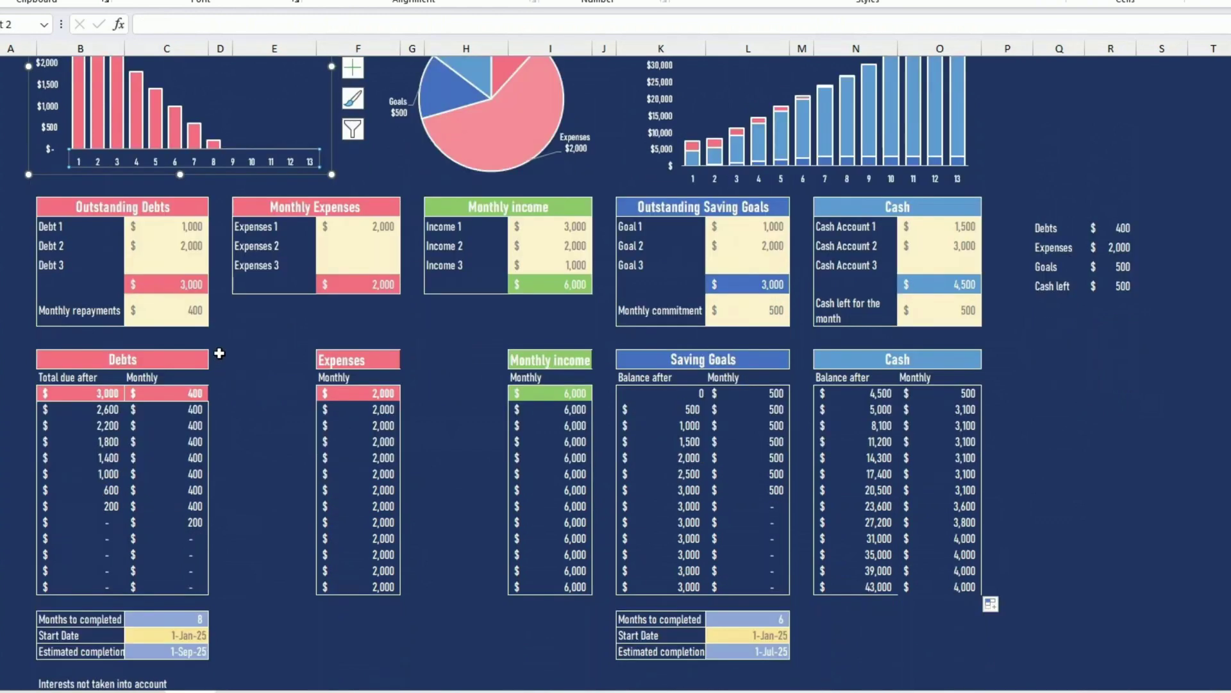
pyautogui.moveTo(117, 392); pyautogui.dragTo(110, 586)
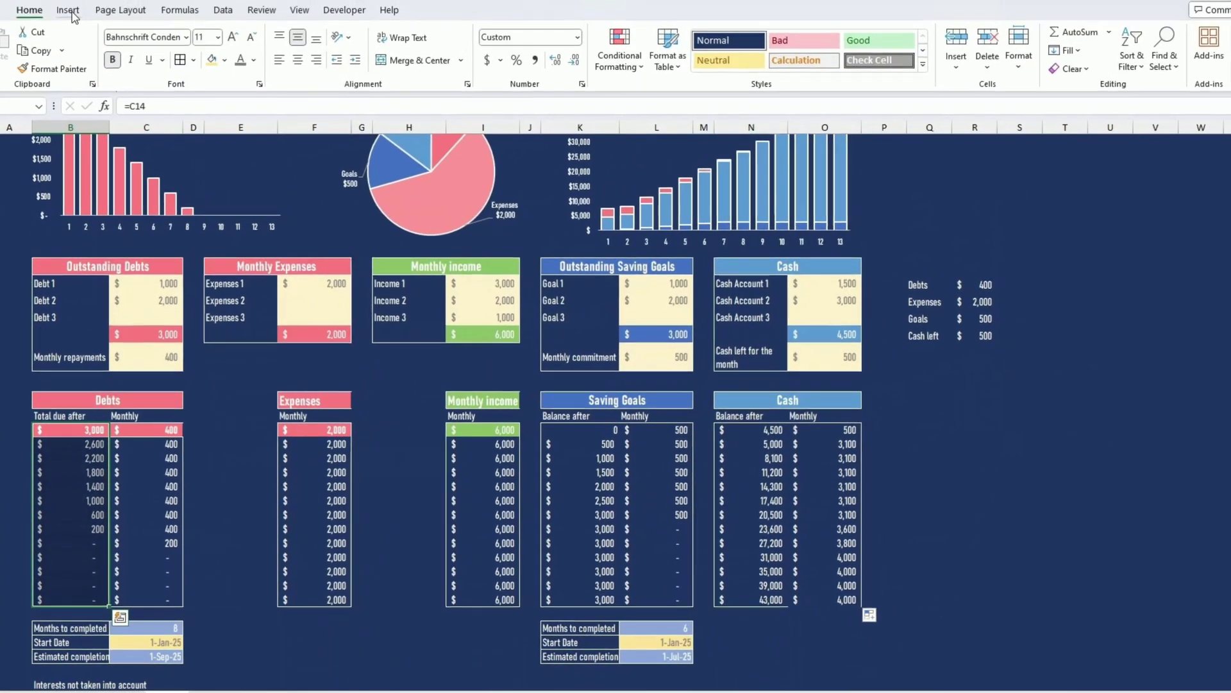
pyautogui.click(67, 11)
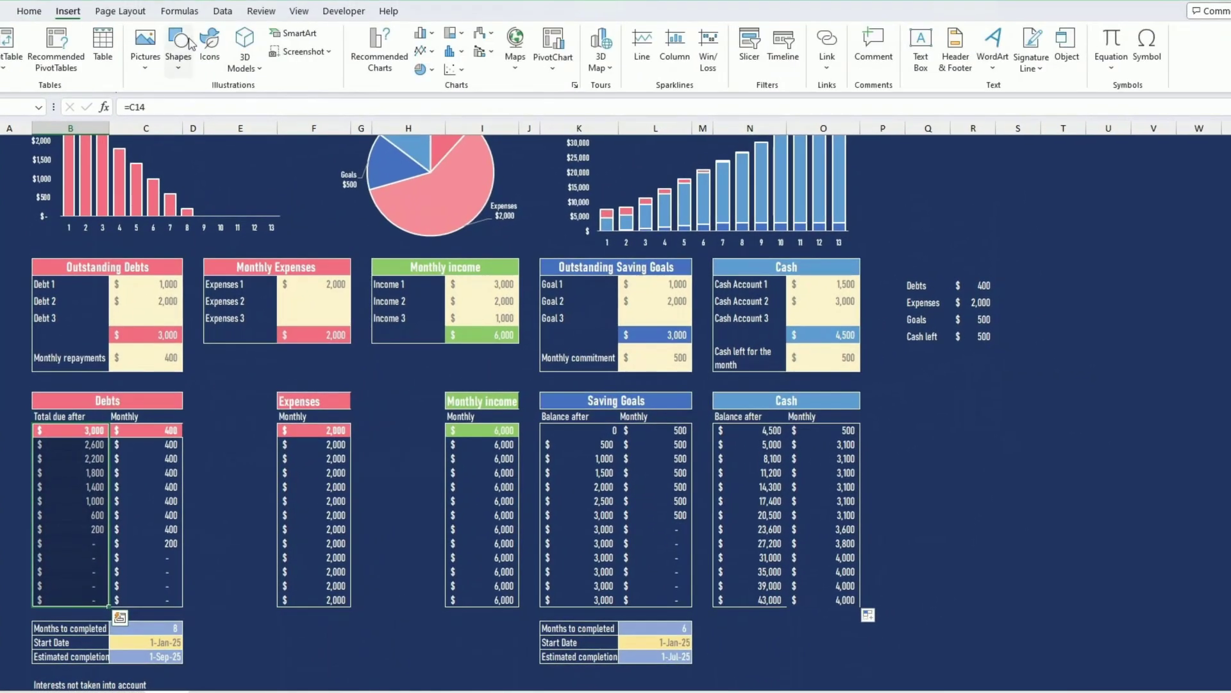
pyautogui.click(431, 33)
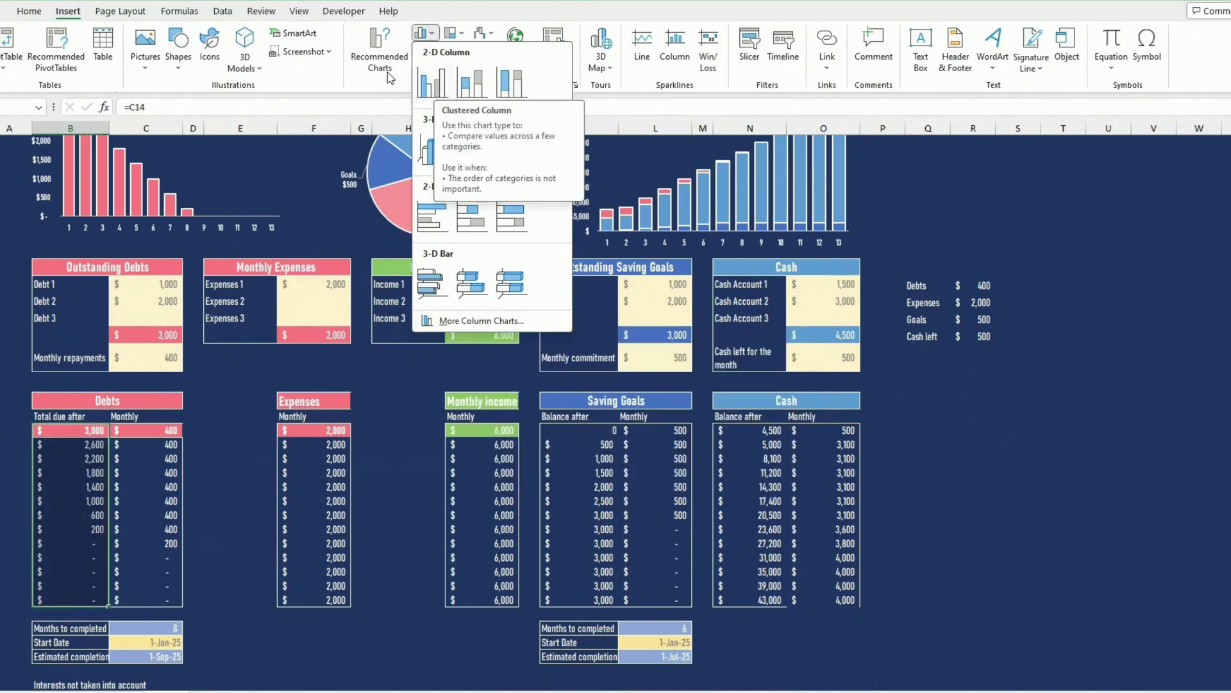
pyautogui.press('Escape')
pyautogui.scroll(2, 269, 237)
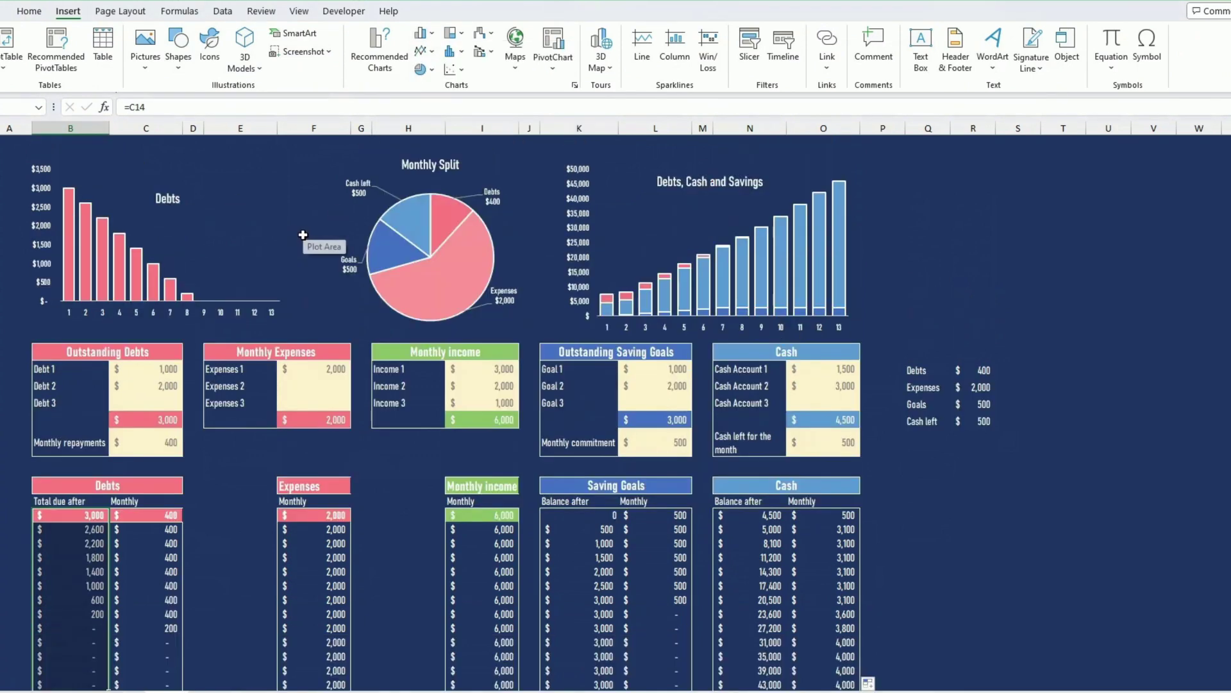
# - Preview Shape Fill colours for the Debts chart's plot area without changing anything
pyautogui.click(261, 247)
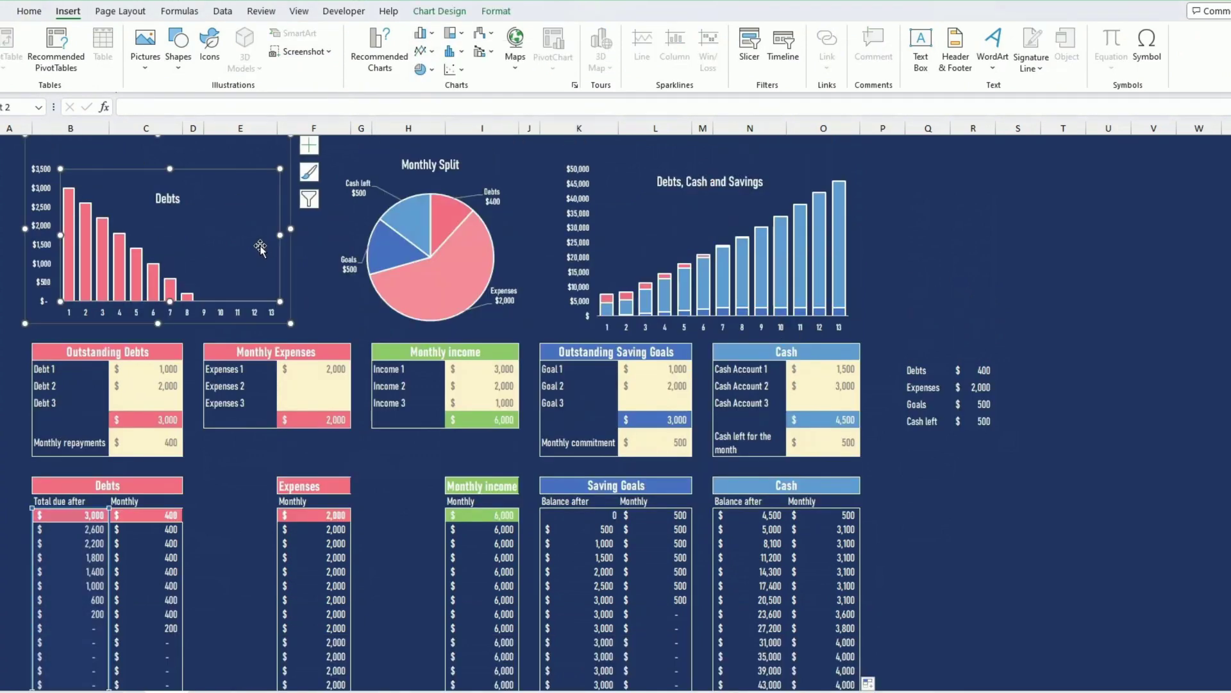
pyautogui.click(497, 11)
pyautogui.click(550, 33)
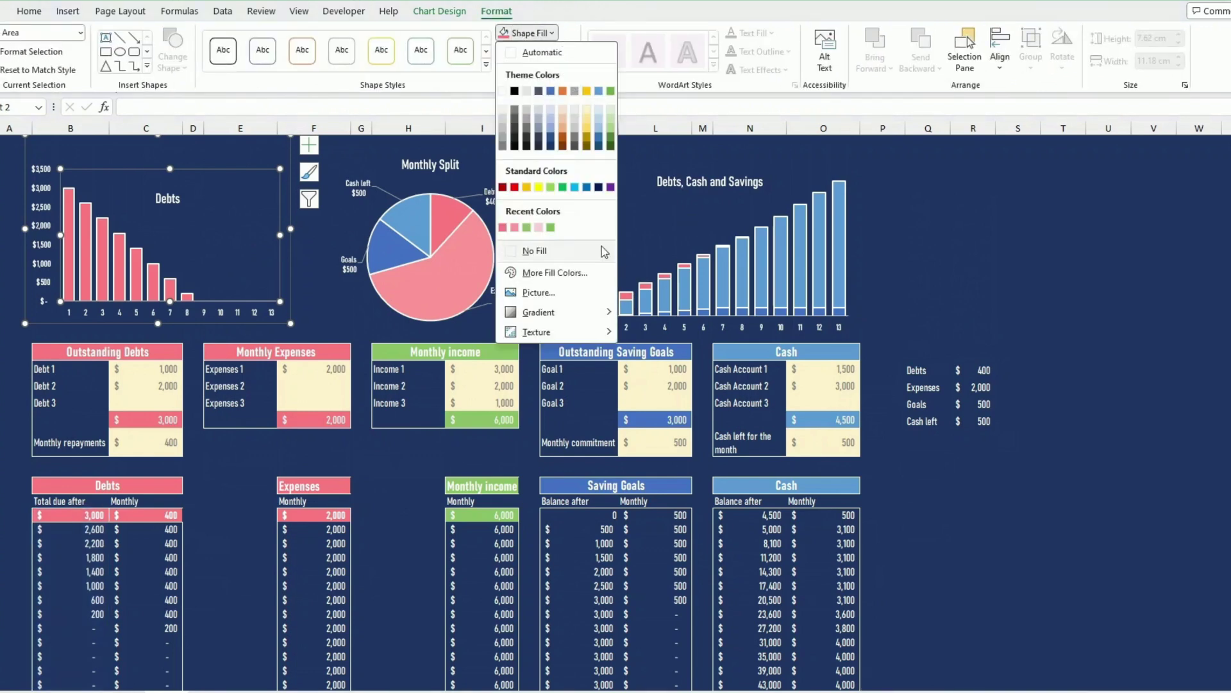
pyautogui.click(235, 216)
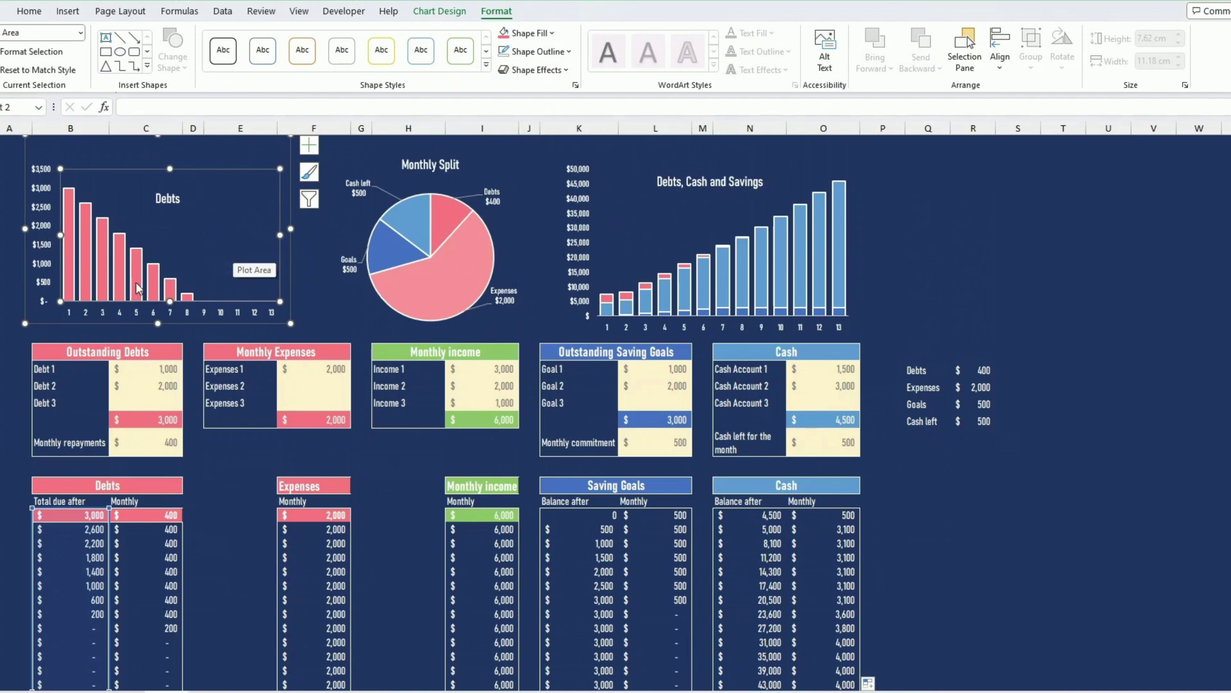
# - Open Format Data Series for the Debts chart's bars, then deselect the chart
pyautogui.moveTo(139, 288)
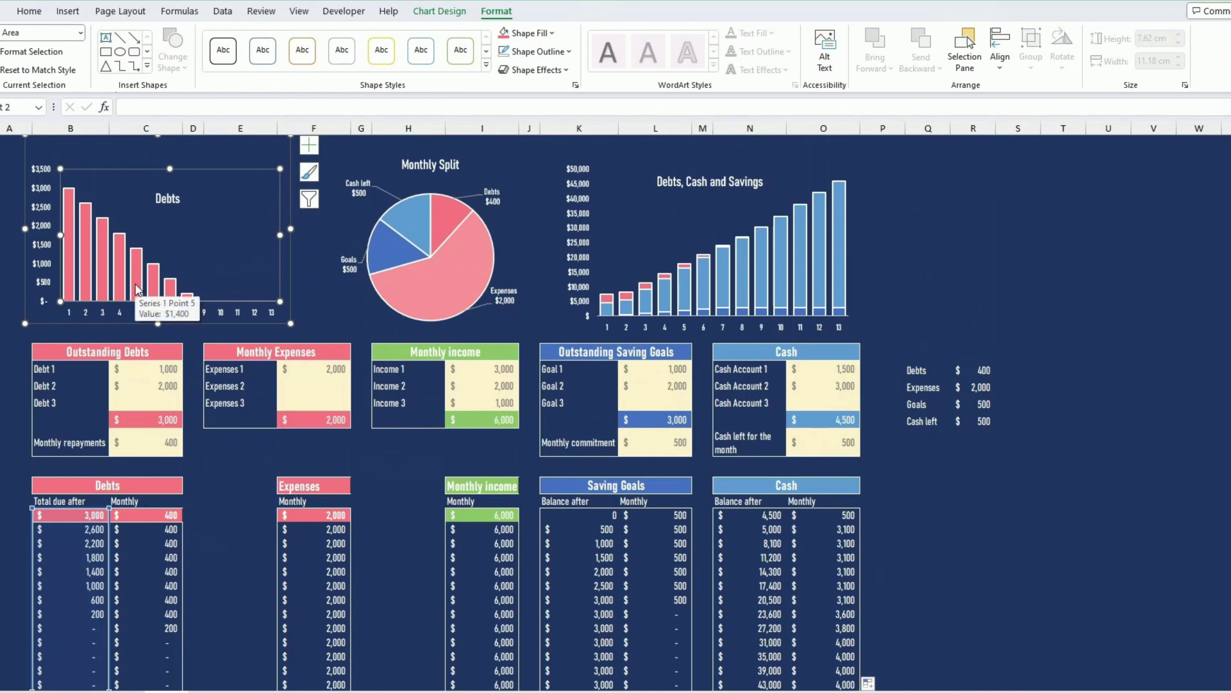
pyautogui.moveTo(119, 261)
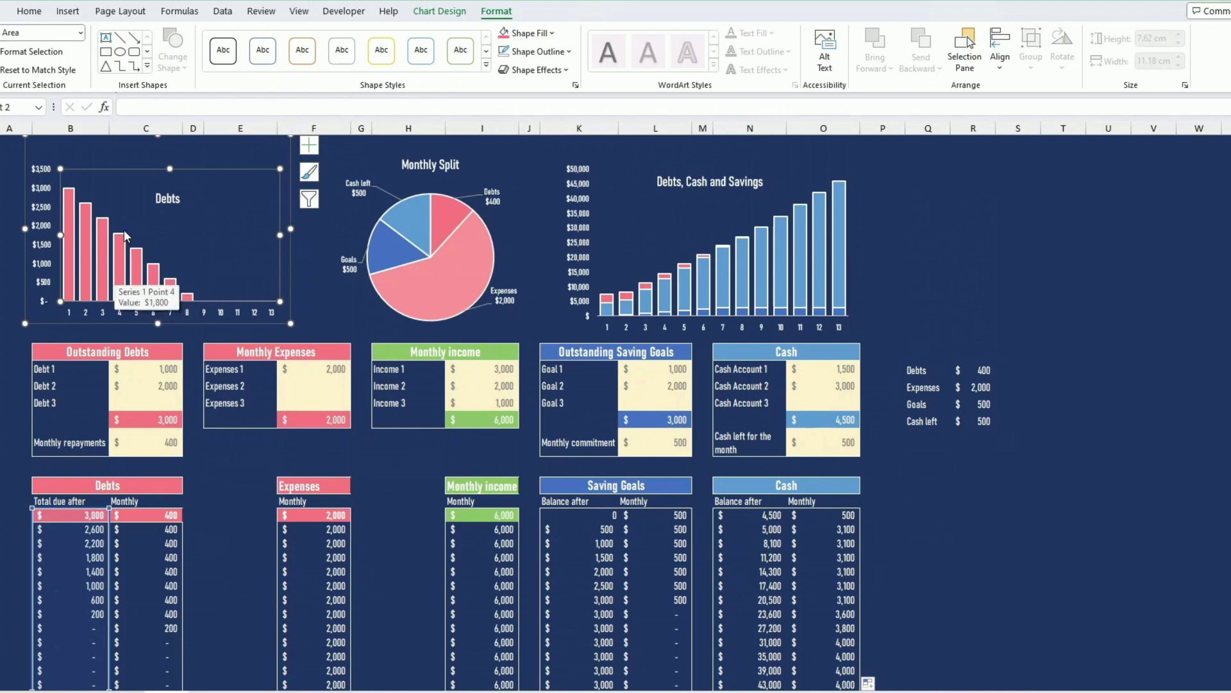
pyautogui.rightClick(124, 234)
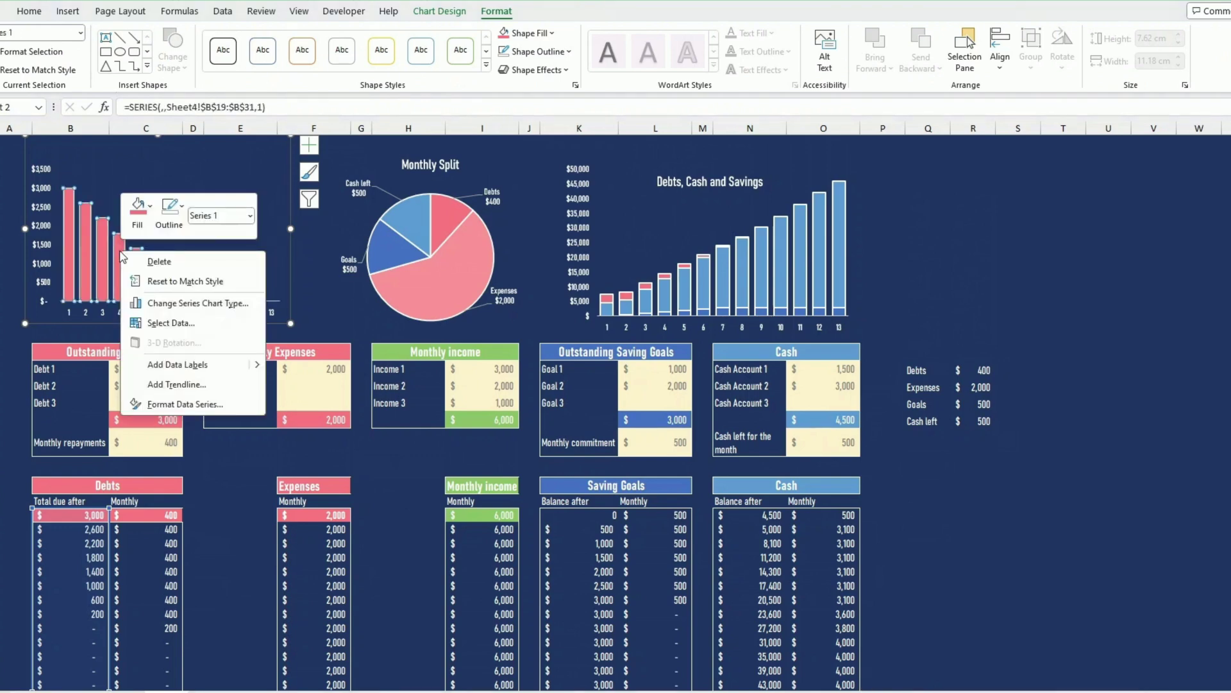
pyautogui.click(166, 406)
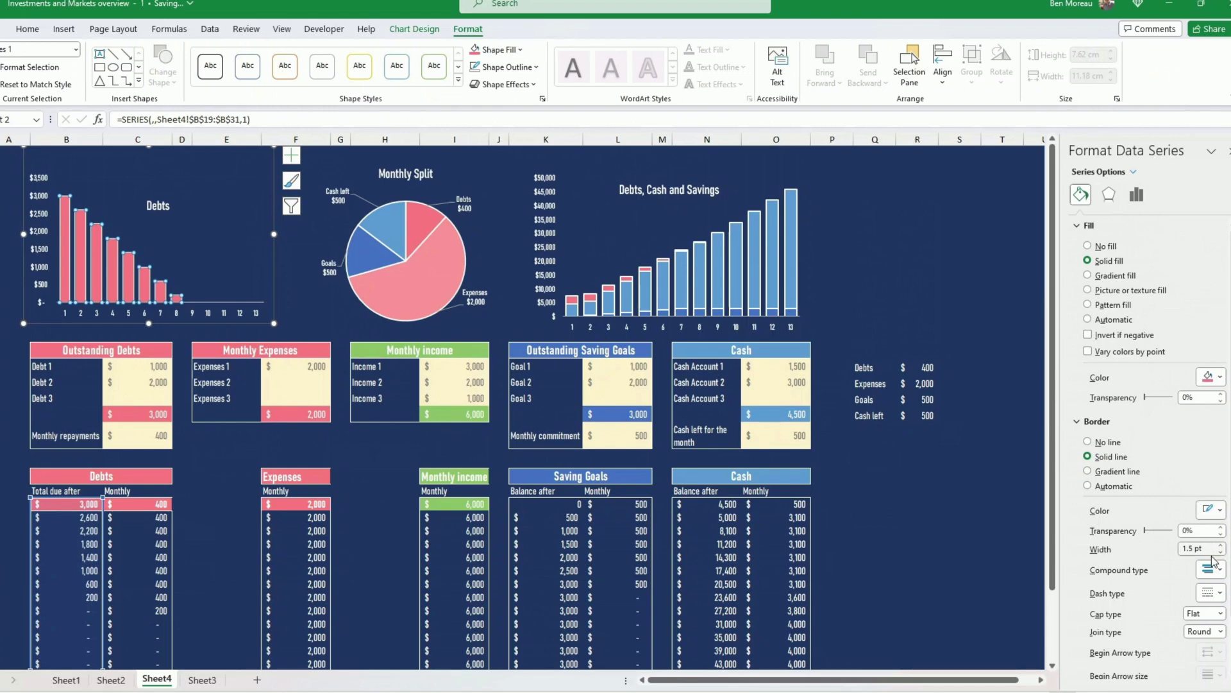
pyautogui.click(452, 455)
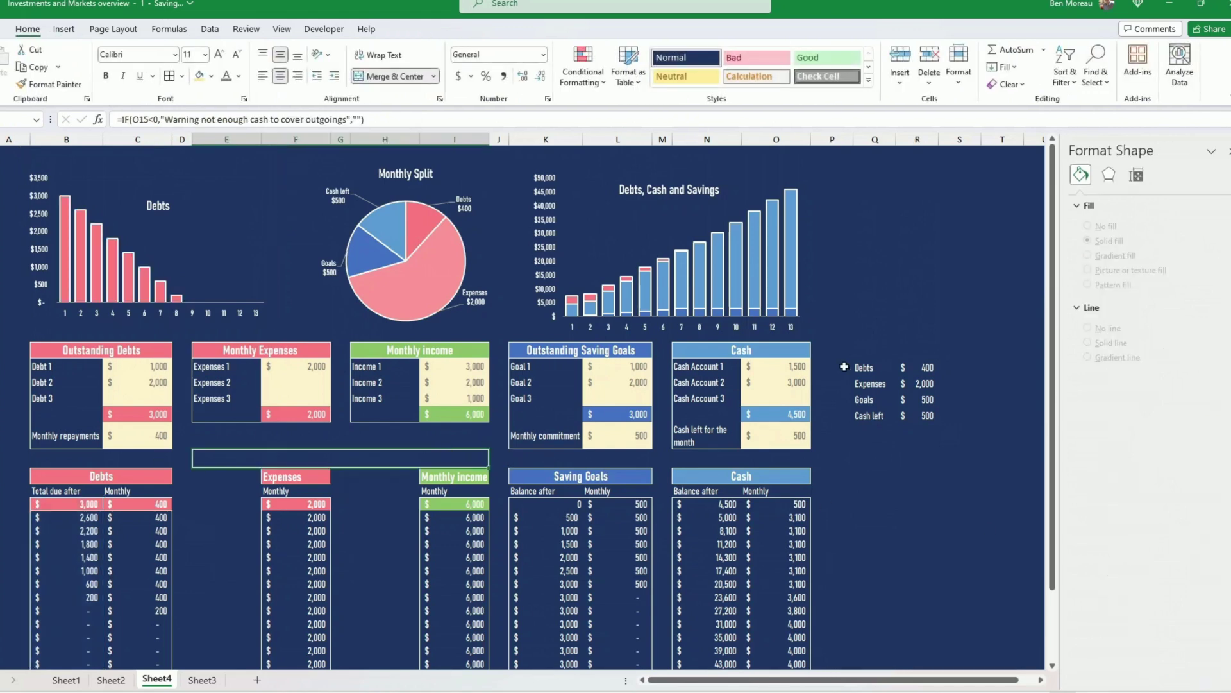
pyautogui.click(876, 322)
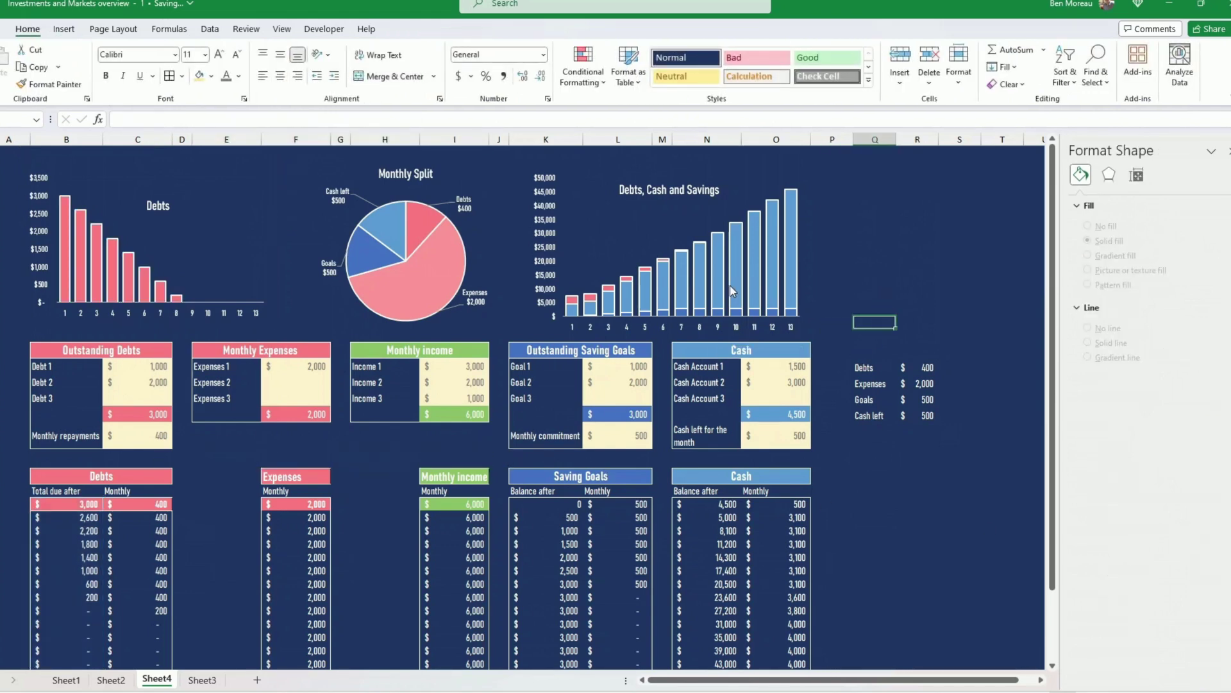
pyautogui.moveTo(732, 291)
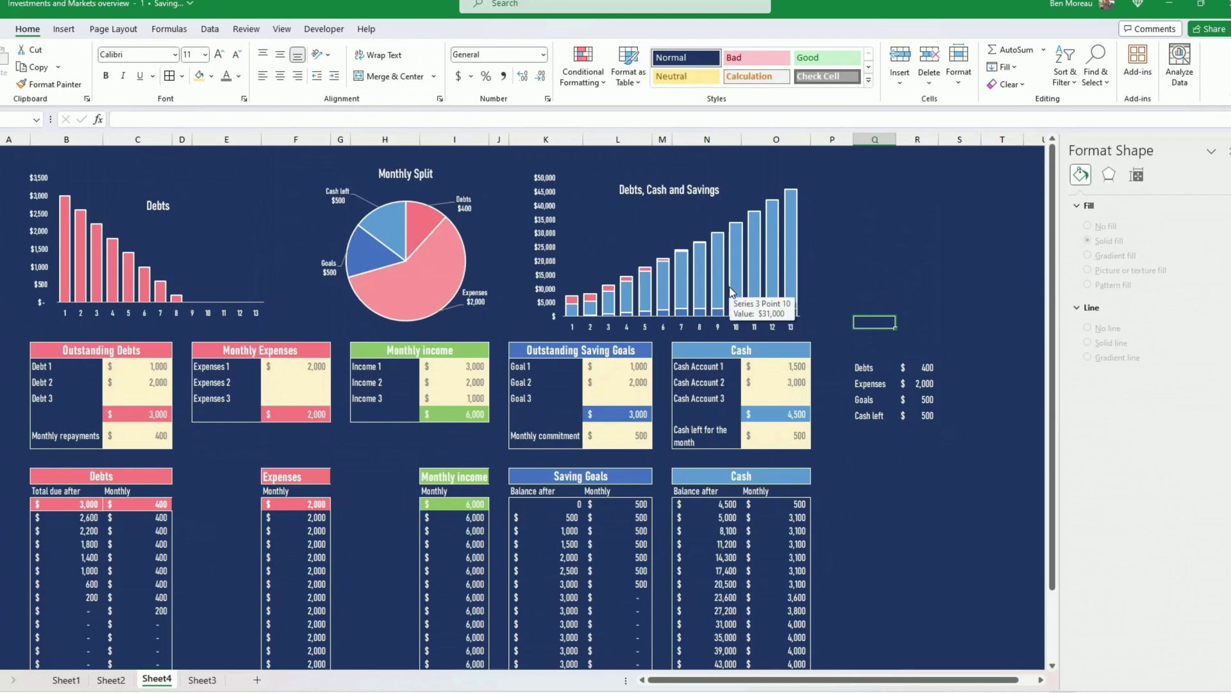
# - Insert a stacked column chart of the Debts, Saving Goals and Cash balance columns
pyautogui.click(850, 275)
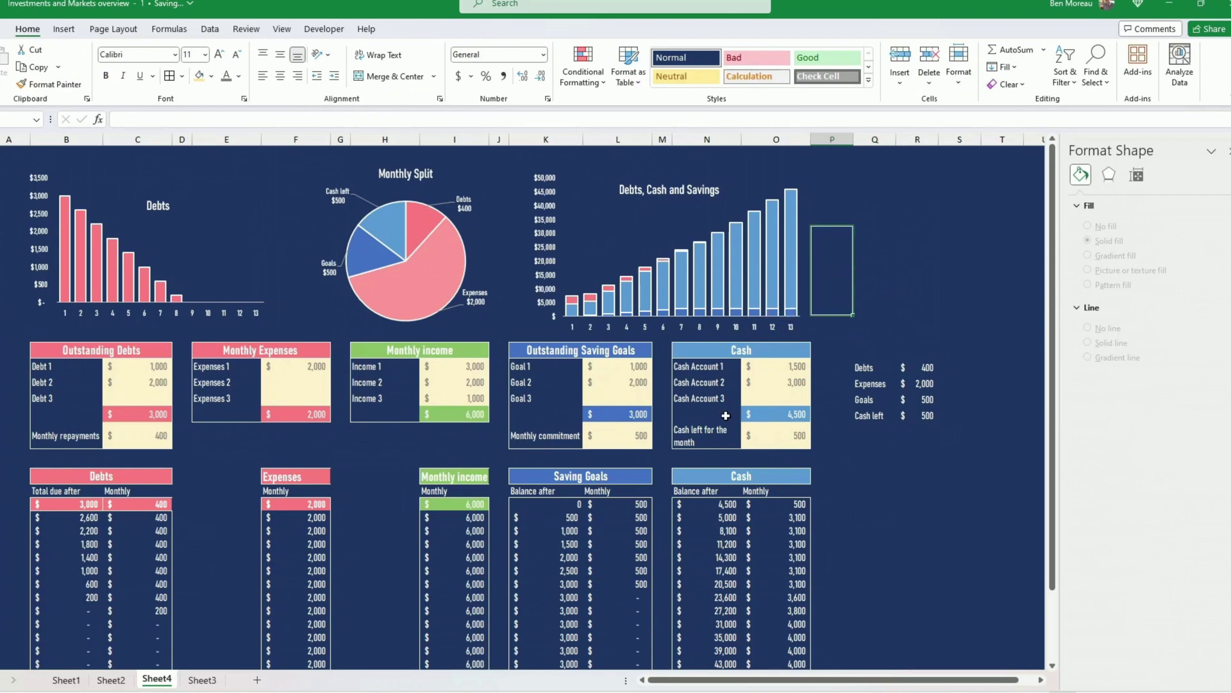
pyautogui.scroll(-2, 223, 506)
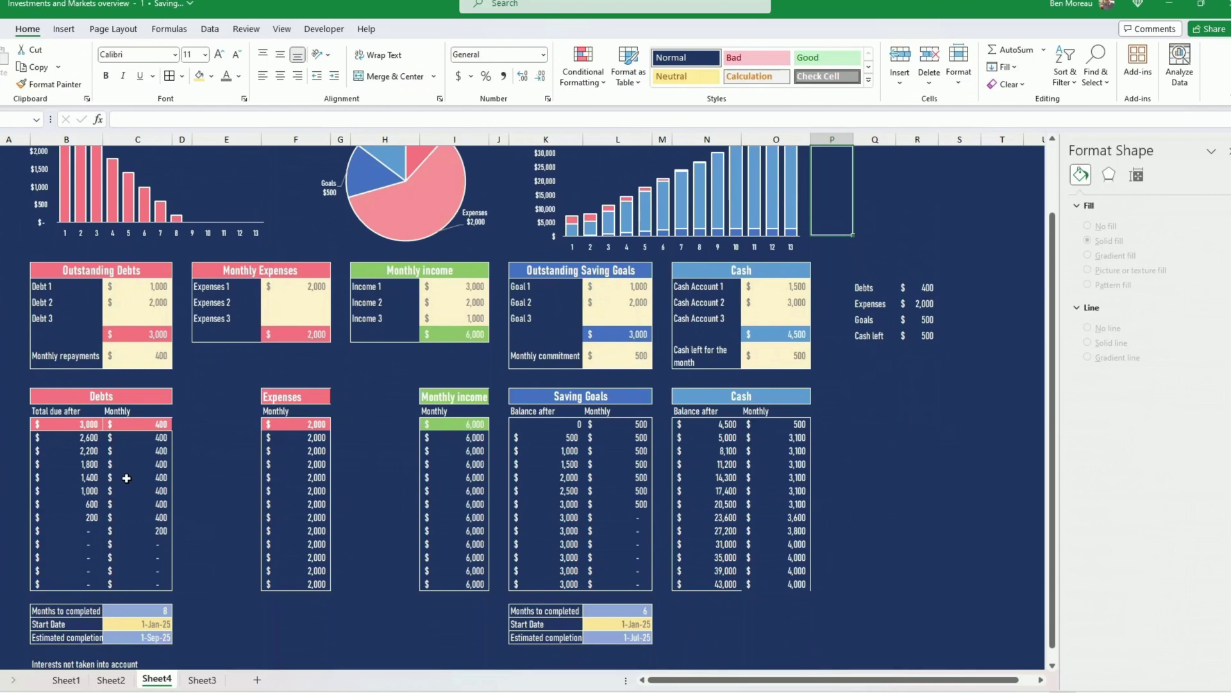
pyautogui.moveTo(82, 427); pyautogui.dragTo(87, 585)
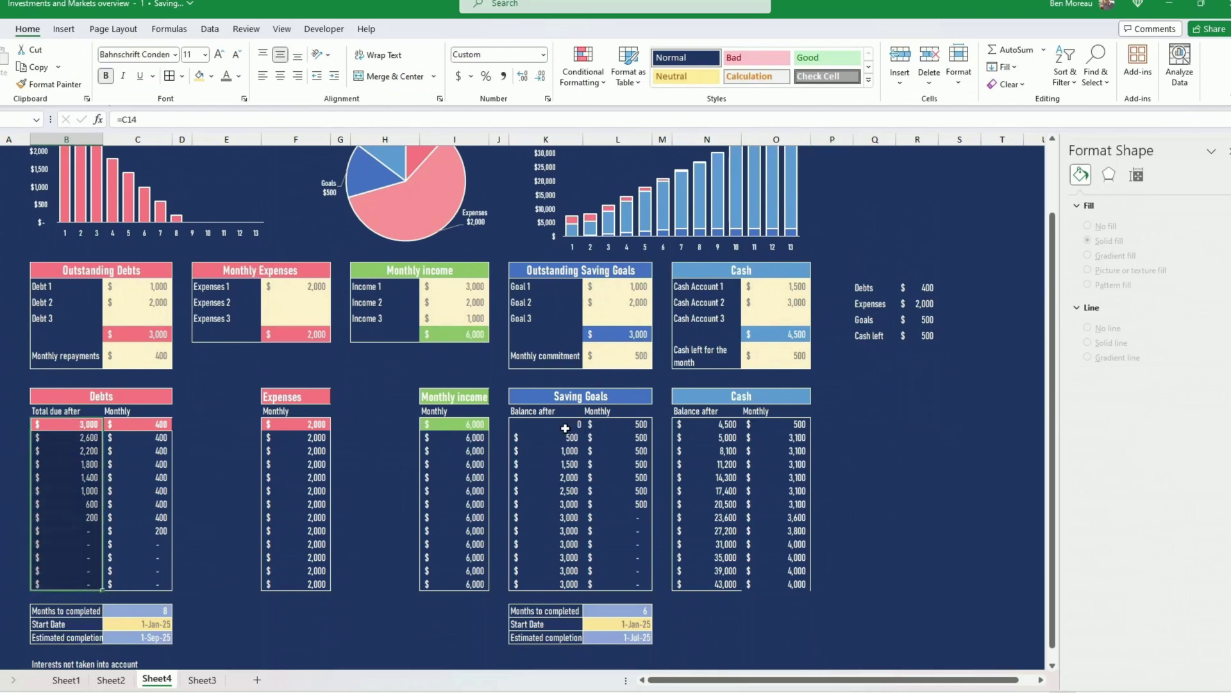
pyautogui.keyDown('ctrl'); pyautogui.moveTo(560, 423); pyautogui.dragTo(562, 583); pyautogui.keyUp('ctrl')
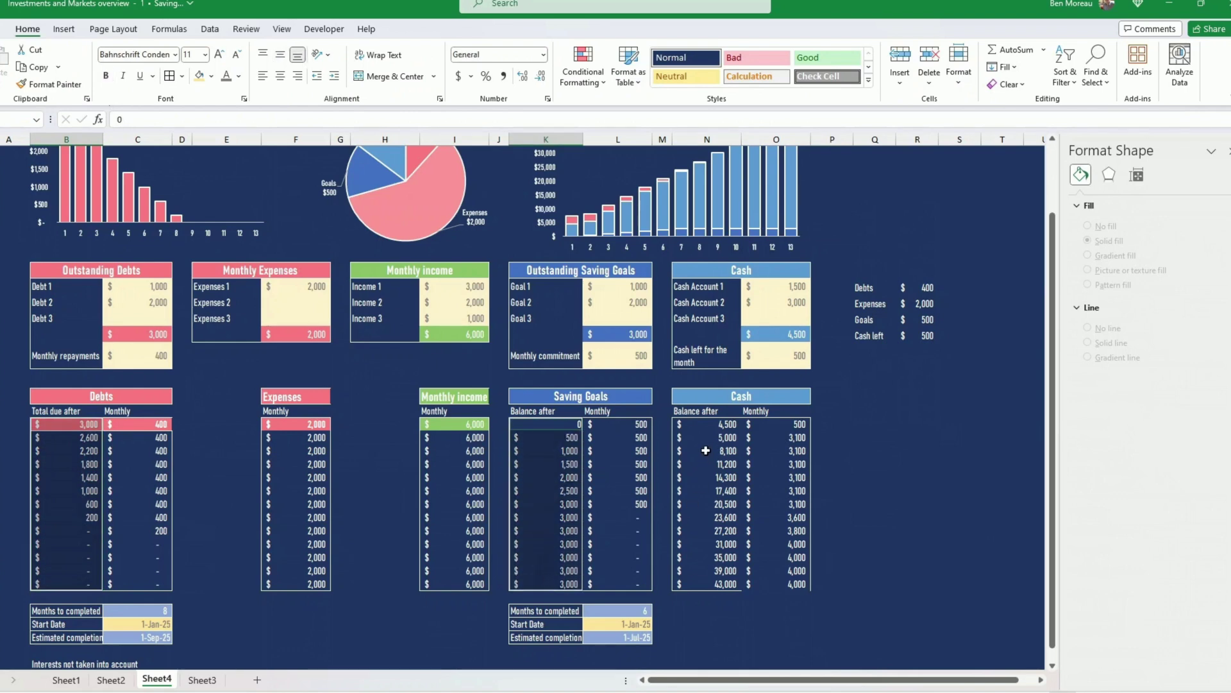
pyautogui.keyDown('ctrl'); pyautogui.click(710, 424); pyautogui.keyUp('ctrl')
pyautogui.keyDown('ctrl'); pyautogui.moveTo(710, 424); pyautogui.dragTo(709, 583); pyautogui.keyUp('ctrl')
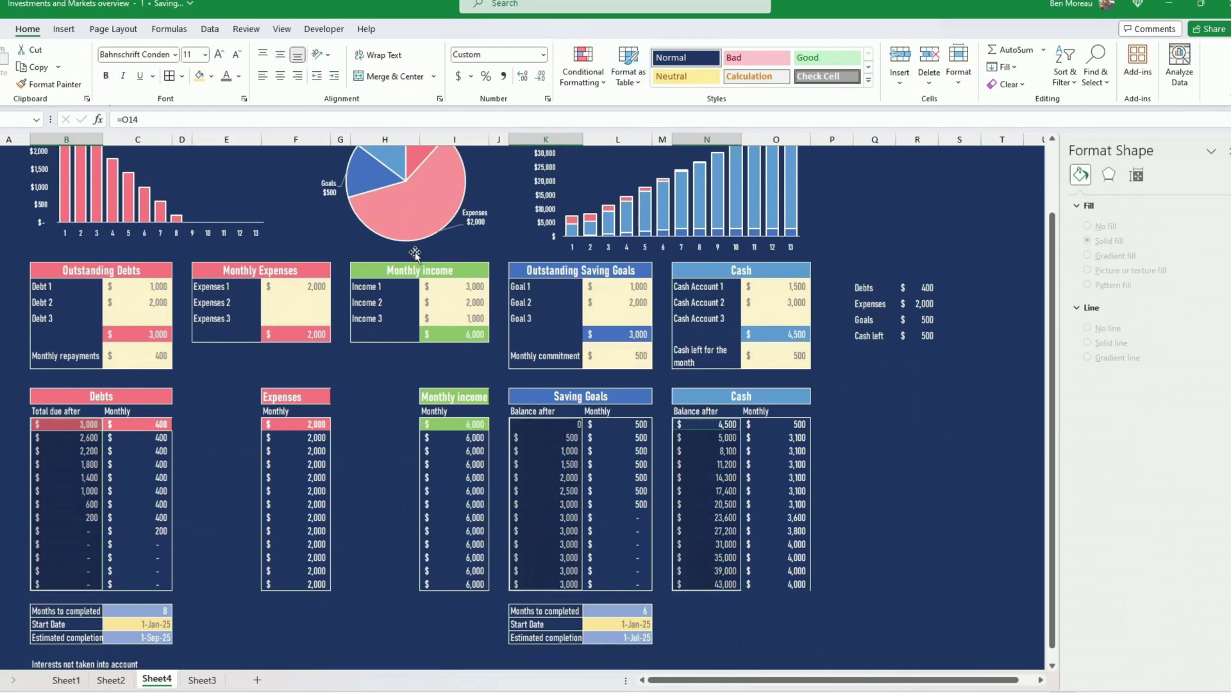
pyautogui.click(63, 29)
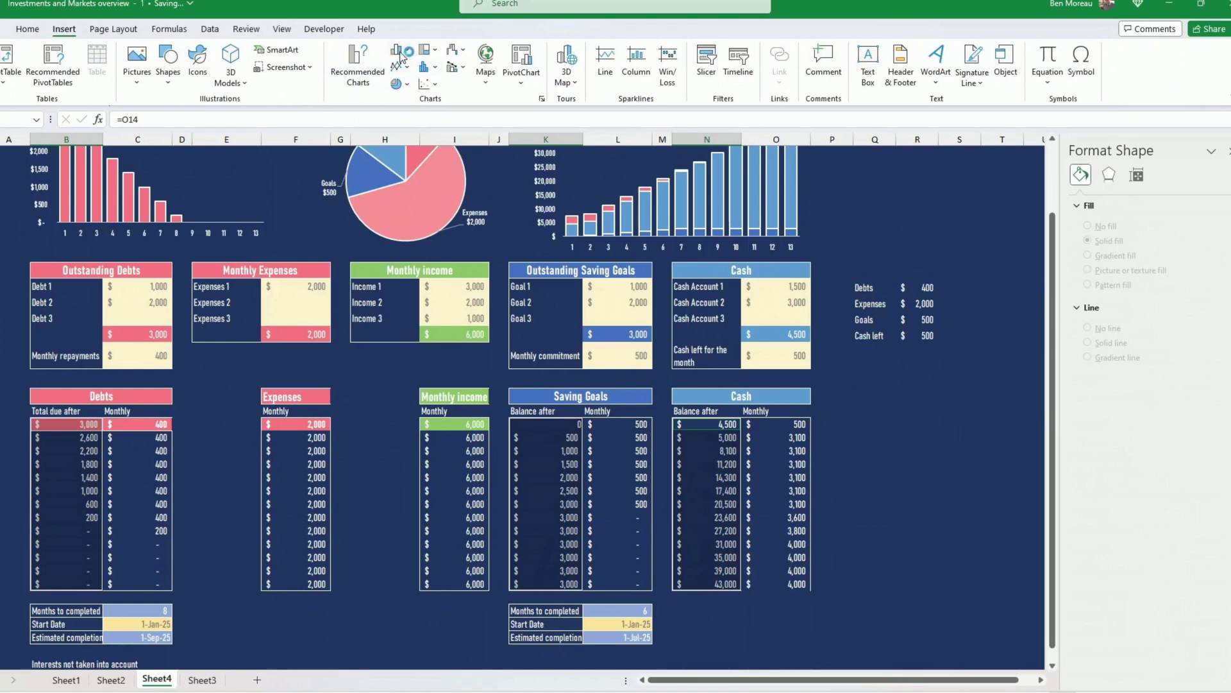
pyautogui.click(409, 55)
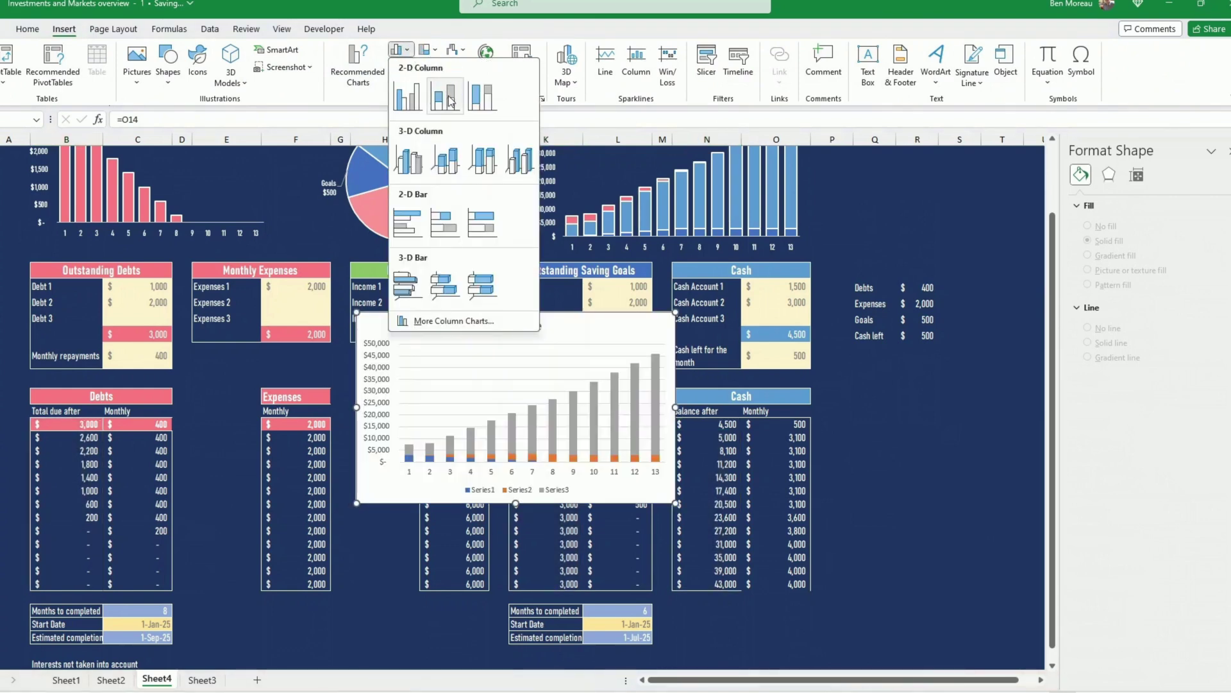
pyautogui.click(449, 100)
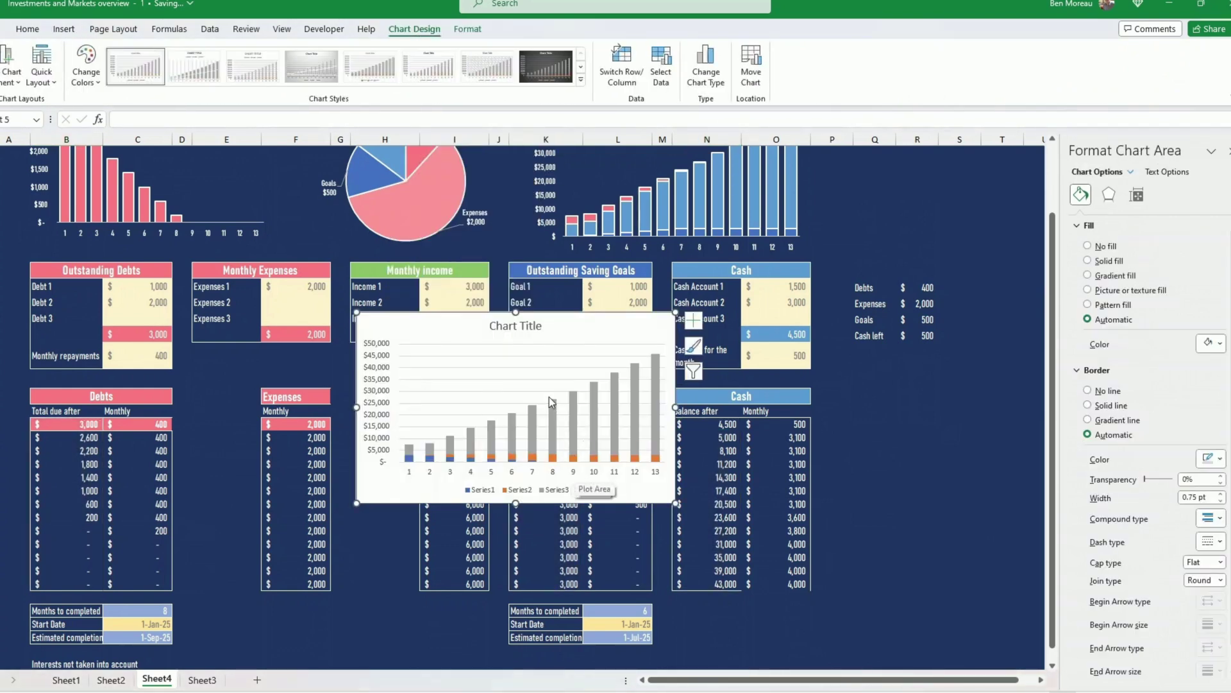
# - Move Series1 to the bottom of the chart's series order in Select Data
pyautogui.rightClick(531, 385)
pyautogui.click(585, 450)
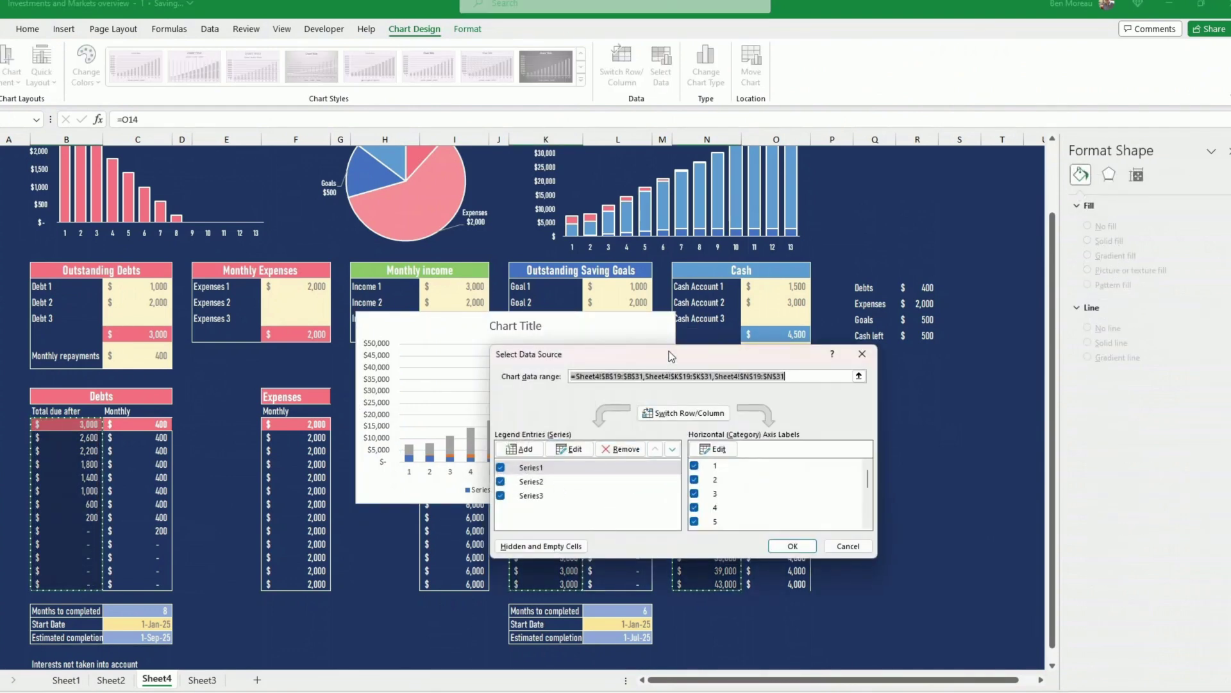
pyautogui.moveTo(671, 355); pyautogui.dragTo(741, 428)
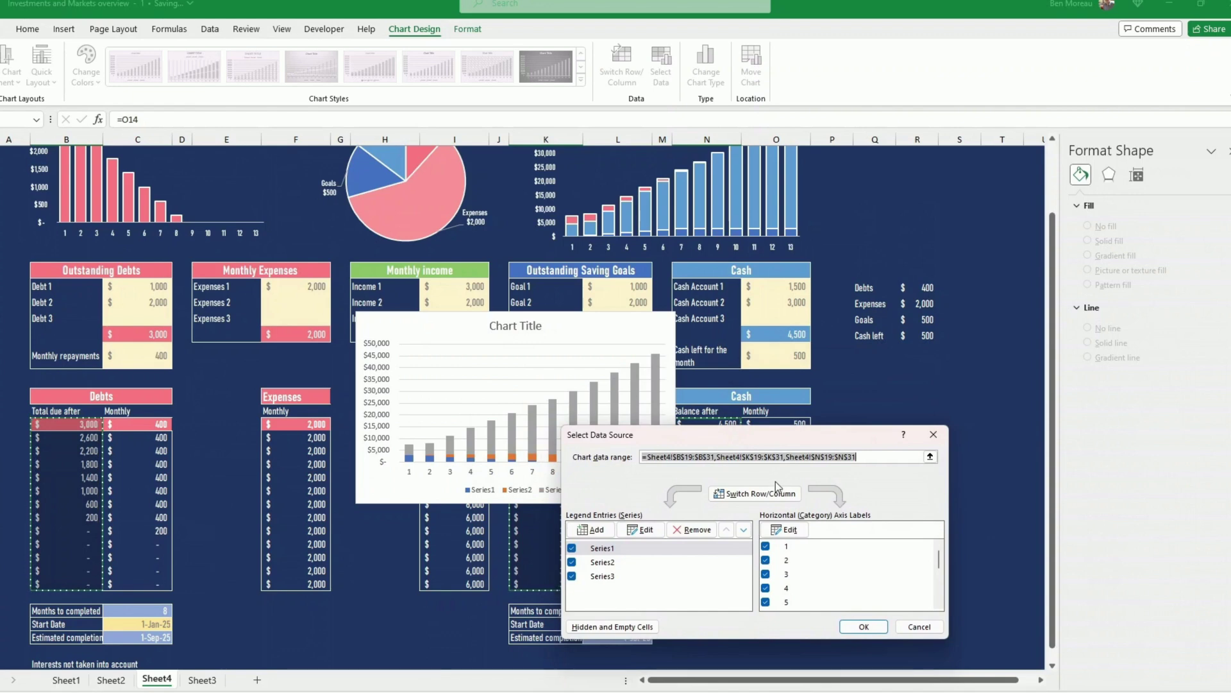
pyautogui.click(744, 530)
pyautogui.click(743, 529)
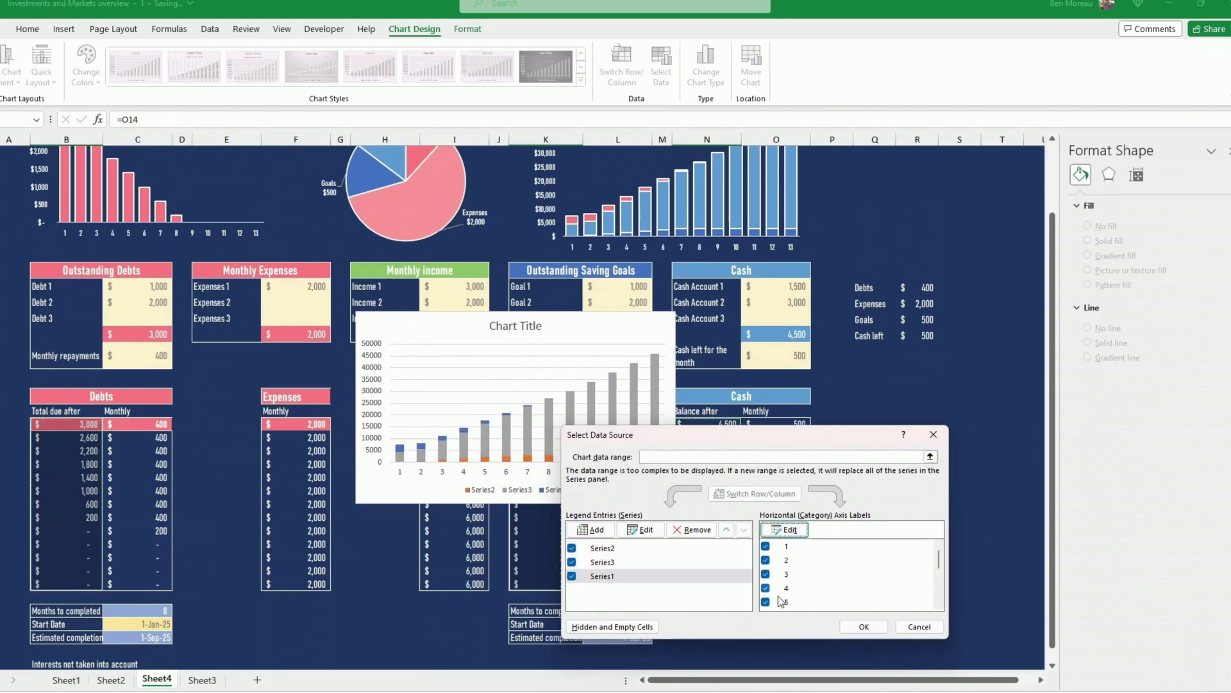
pyautogui.click(864, 626)
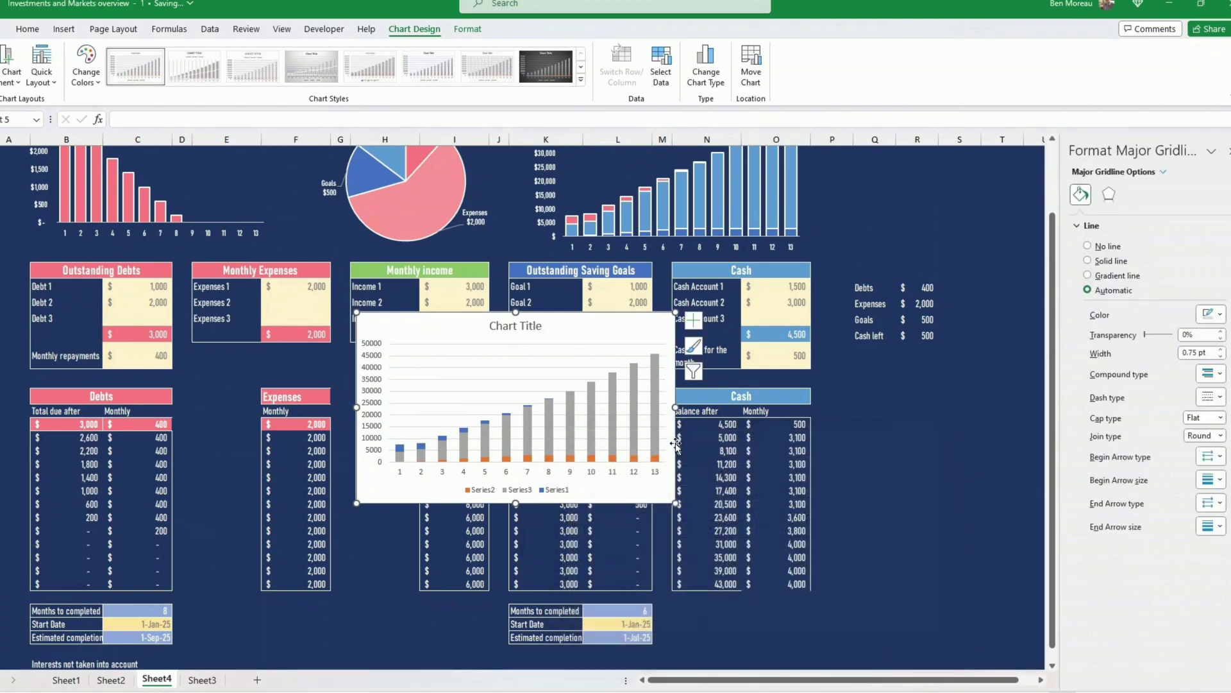
pyautogui.click(675, 444)
# - Delete the newly inserted stacked chart and scroll to review the remaining three charts
pyautogui.press('Delete')
pyautogui.scroll(1, 684, 248)
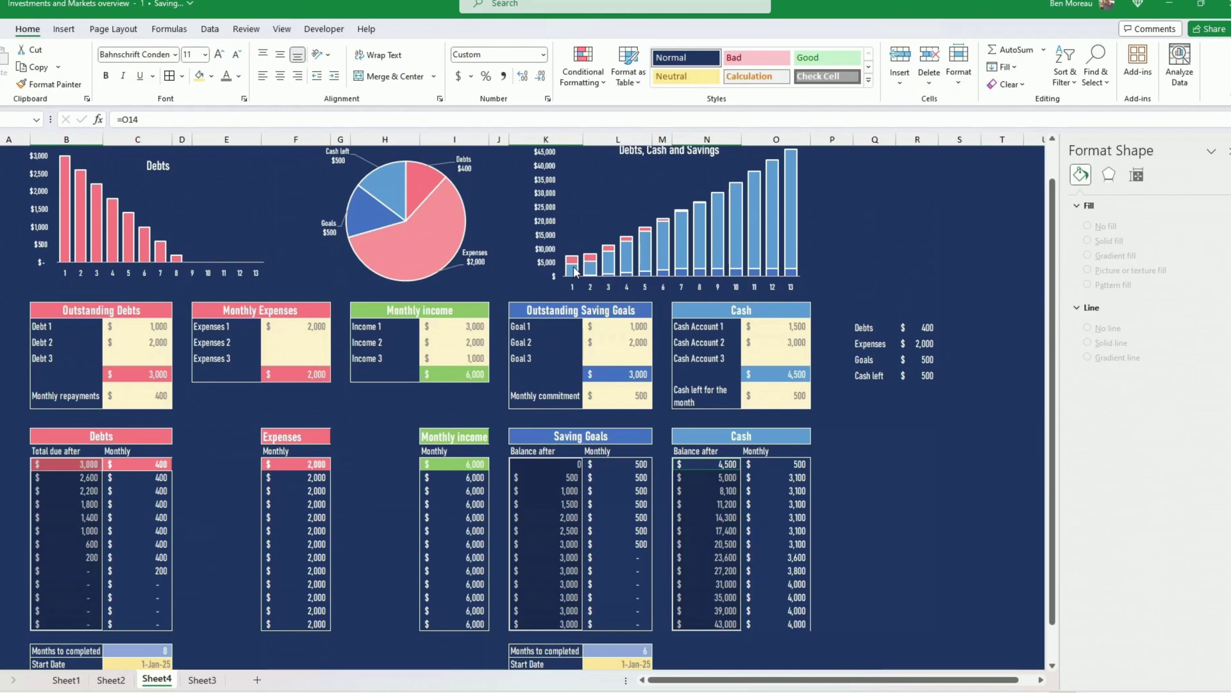
pyautogui.scroll(1, 575, 272)
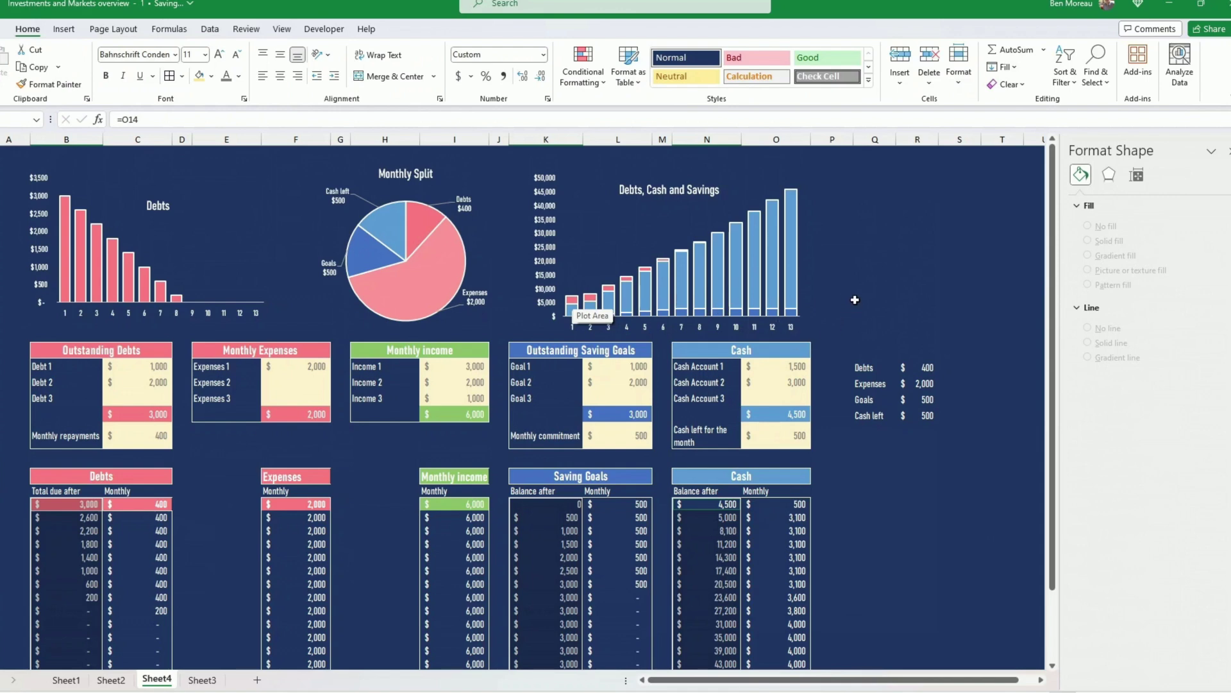
pyautogui.click(855, 299)
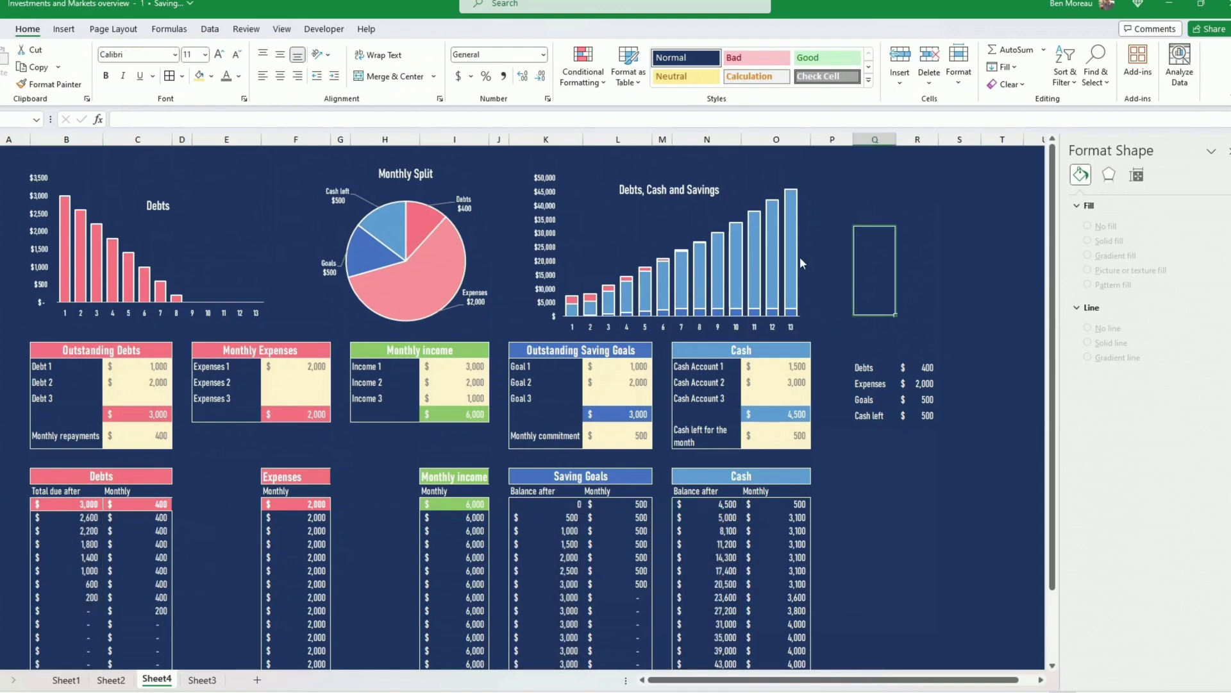
pyautogui.click(825, 320)
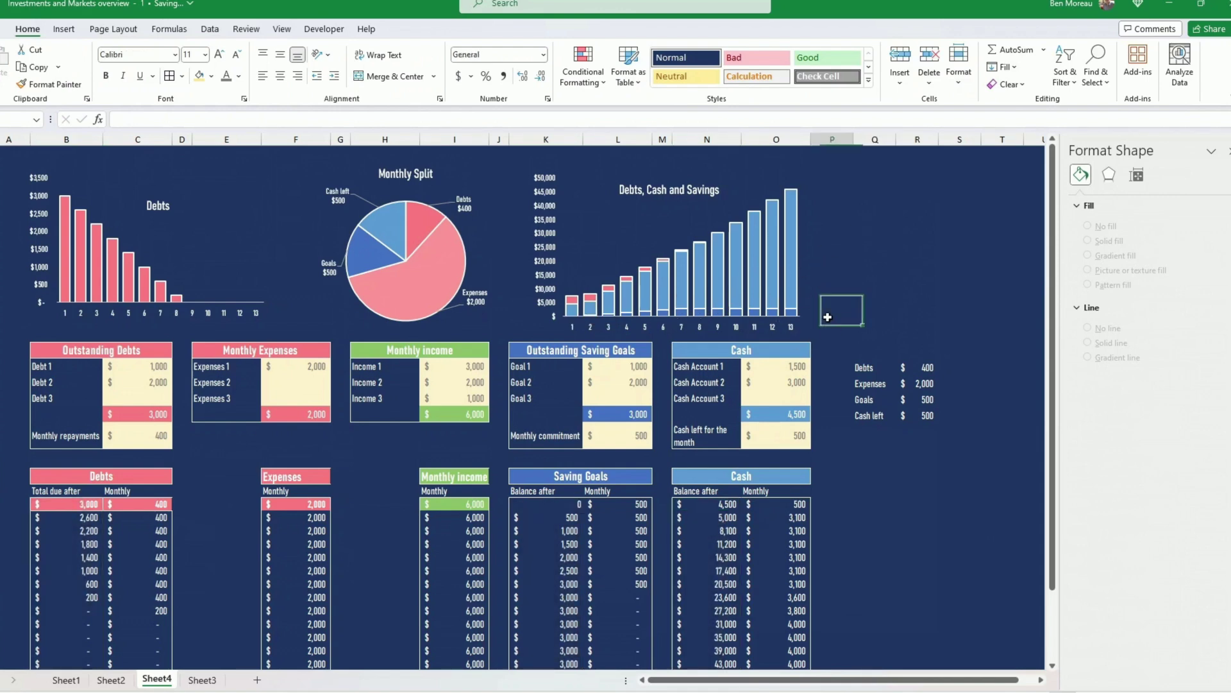
pyautogui.scroll(-2, 839, 294)
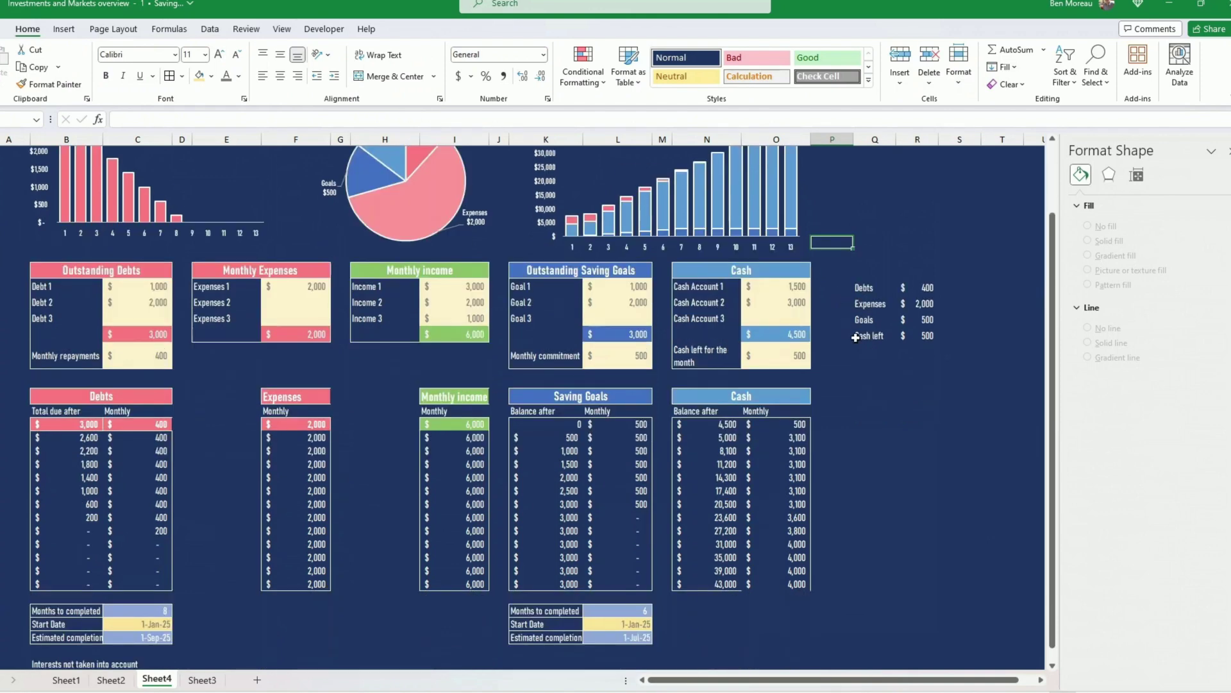
pyautogui.scroll(-1, 856, 337)
pyautogui.scroll(3, 850, 331)
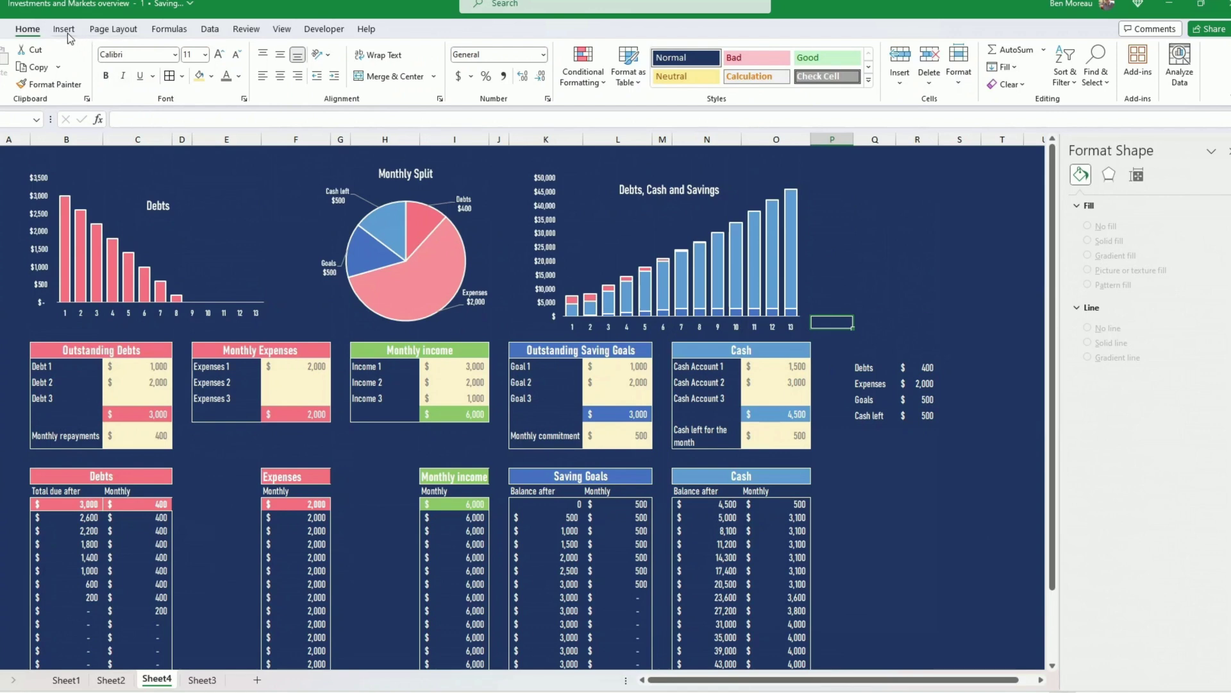
pyautogui.click(175, 57)
pyautogui.scroll(-5, 189, 443)
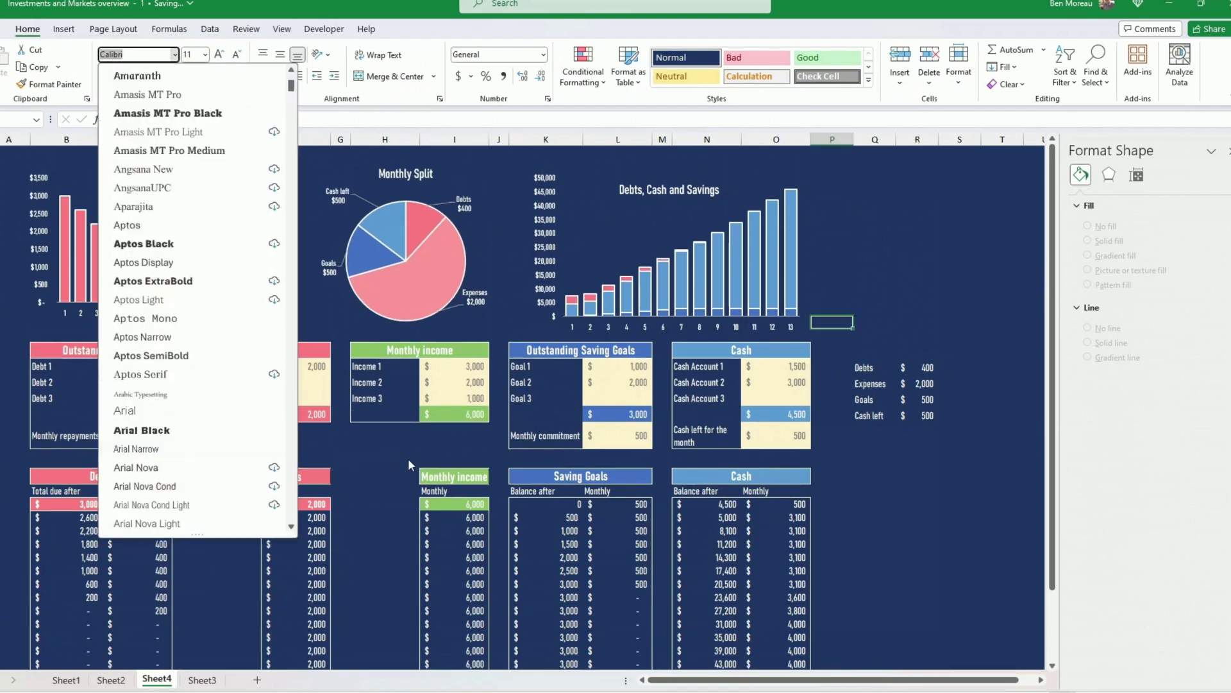
pyautogui.click(568, 324)
pyautogui.rightClick(688, 57)
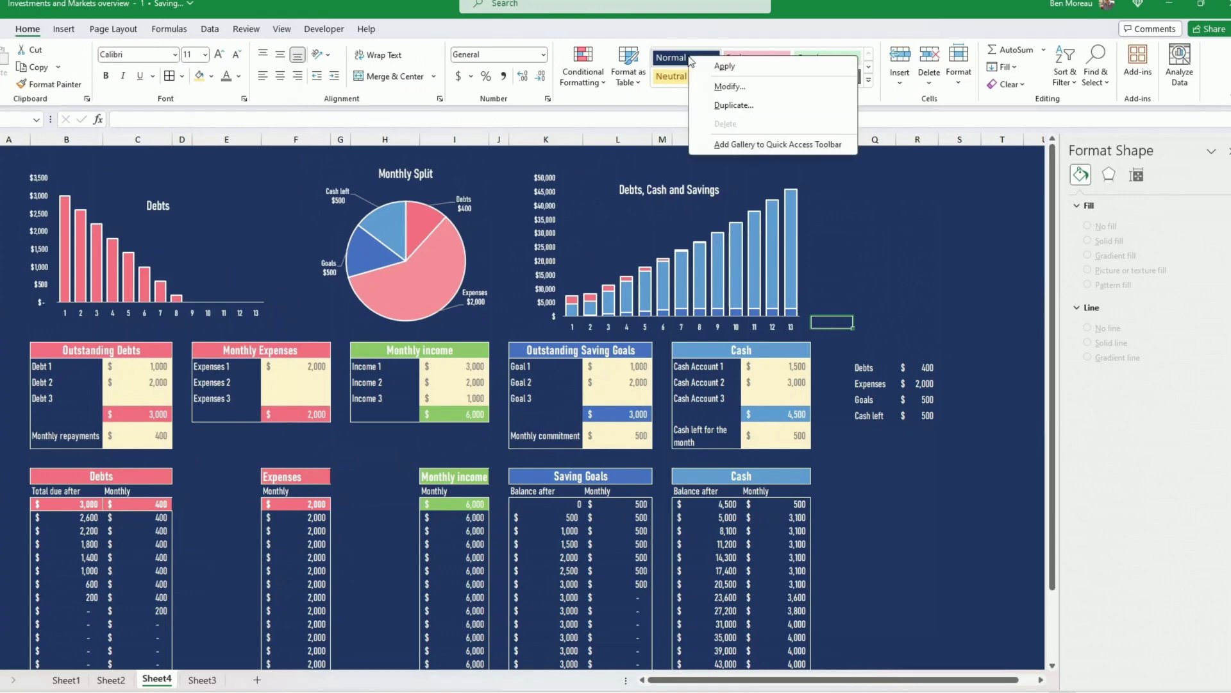
pyautogui.click(731, 86)
pyautogui.click(816, 440)
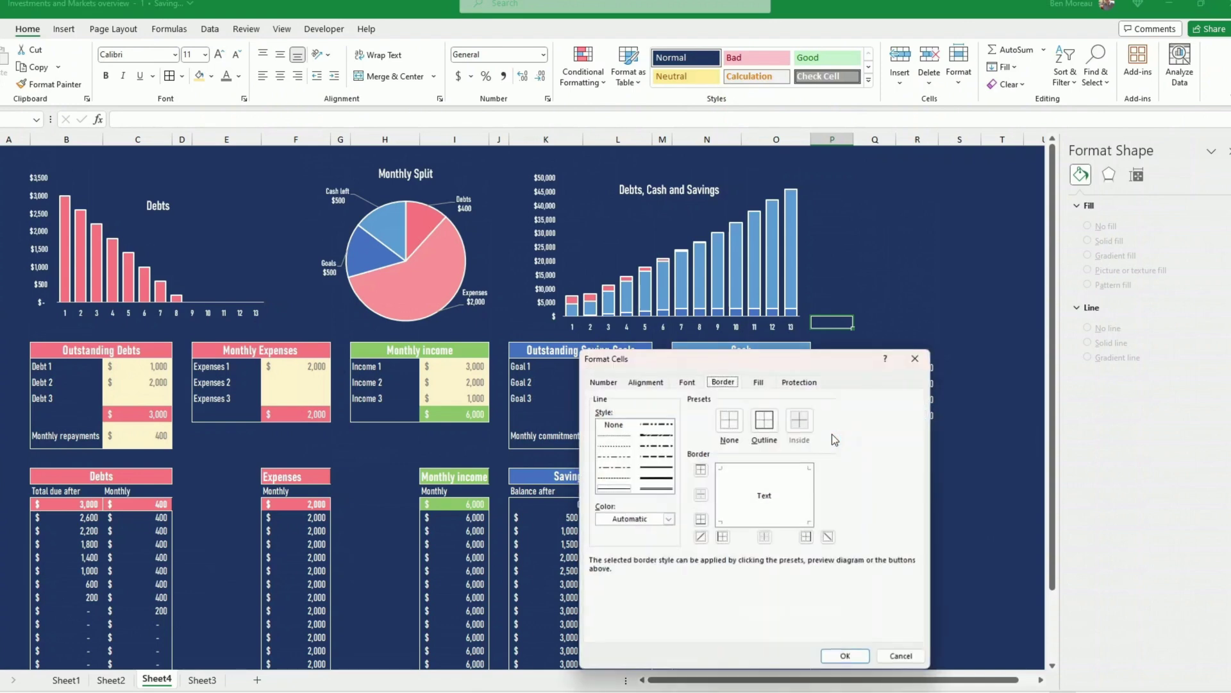
pyautogui.click(758, 381)
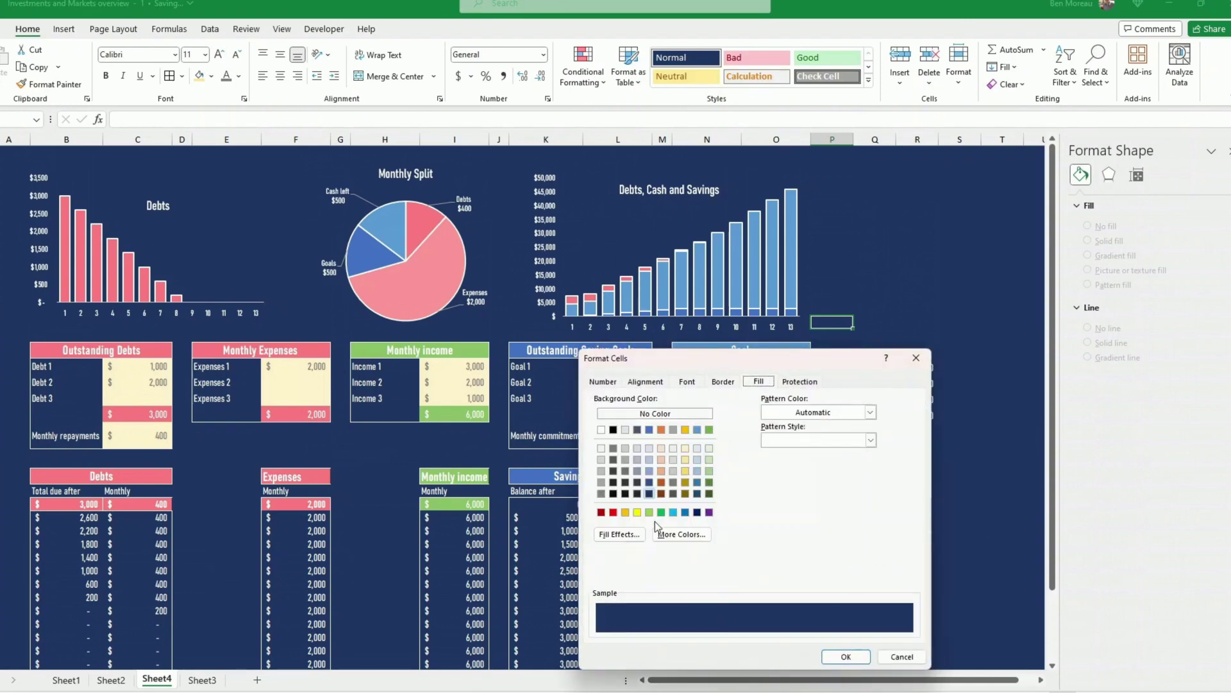
pyautogui.click(645, 381)
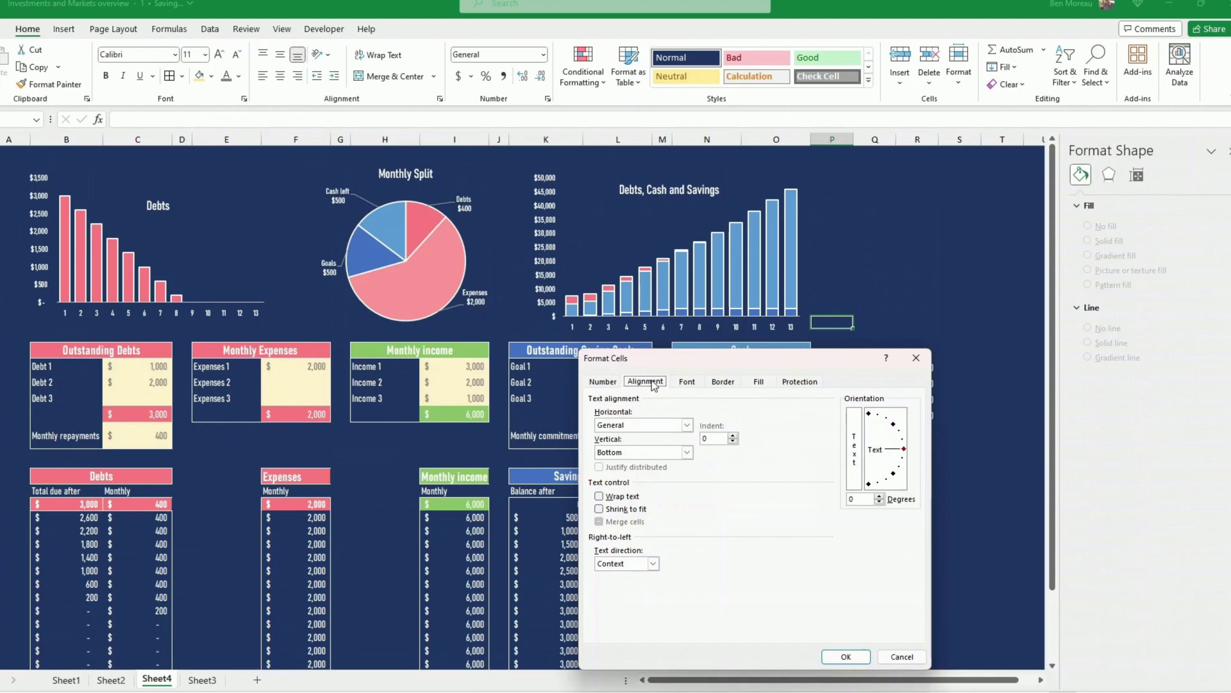
pyautogui.click(687, 382)
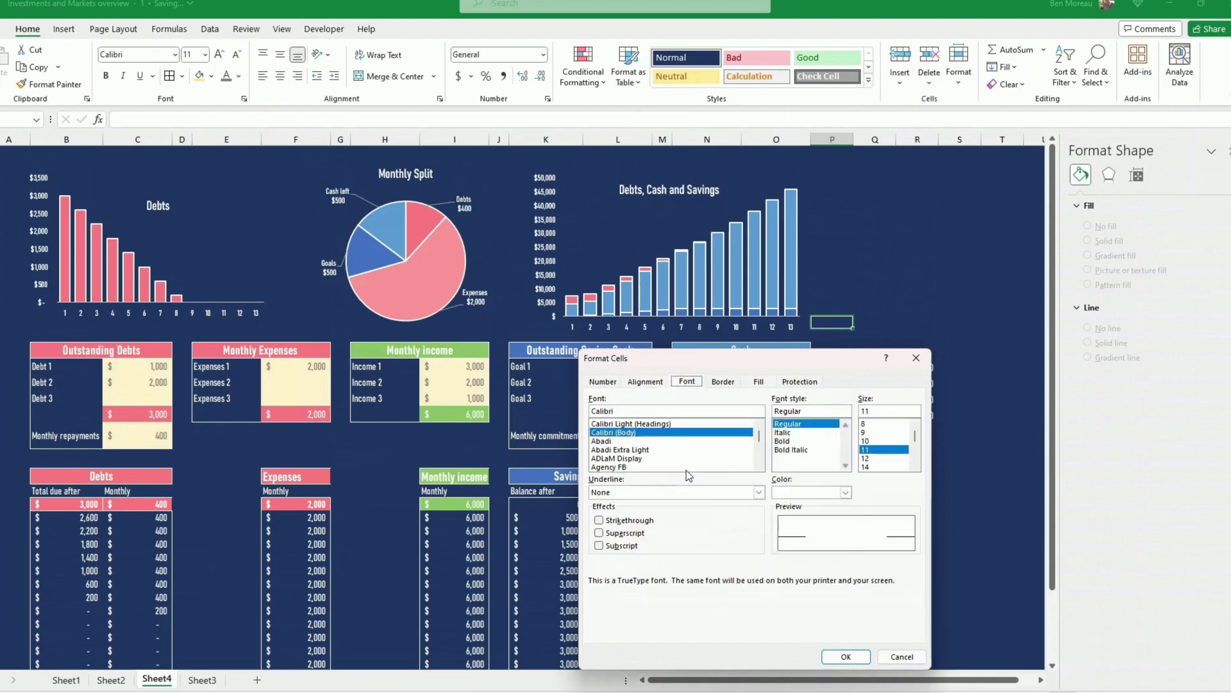
pyautogui.click(846, 656)
pyautogui.press('Return')
pyautogui.click(257, 298)
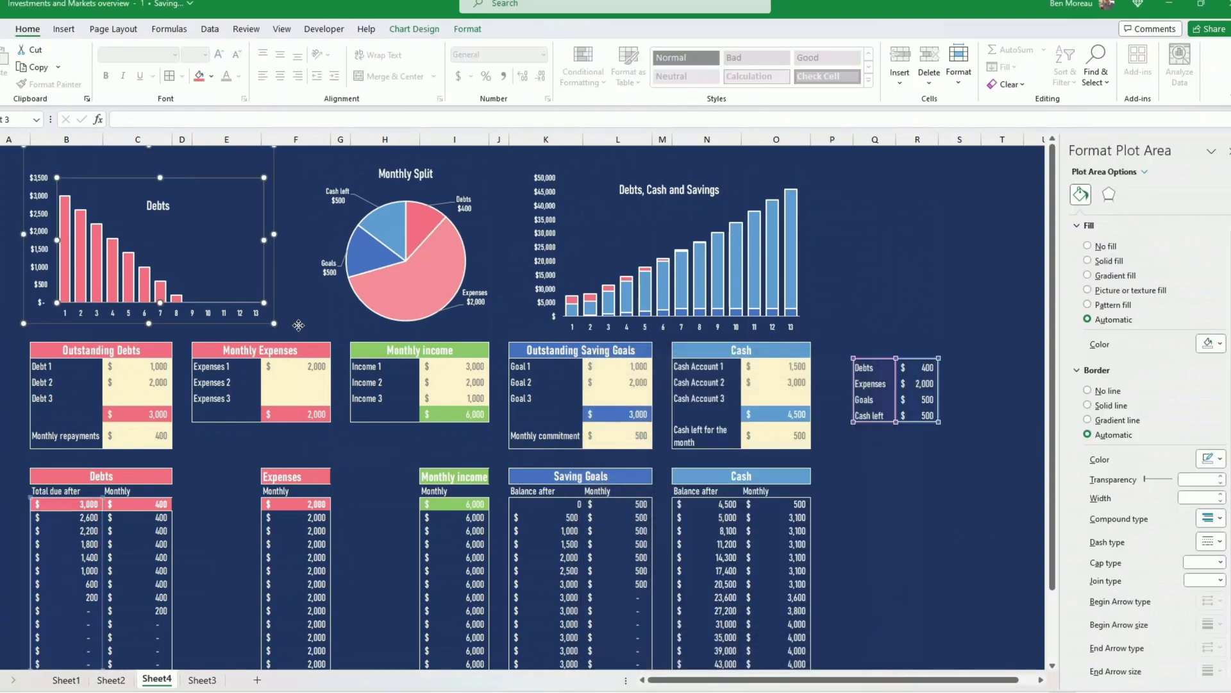
pyautogui.click(305, 331)
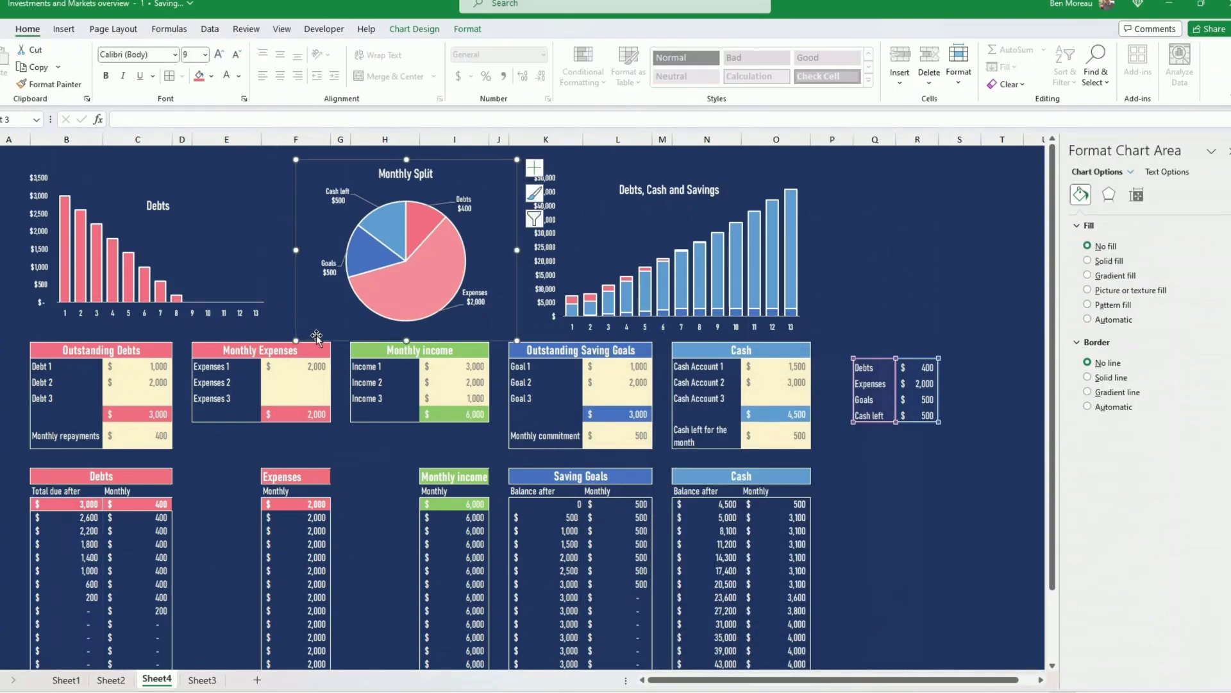
pyautogui.click(341, 369)
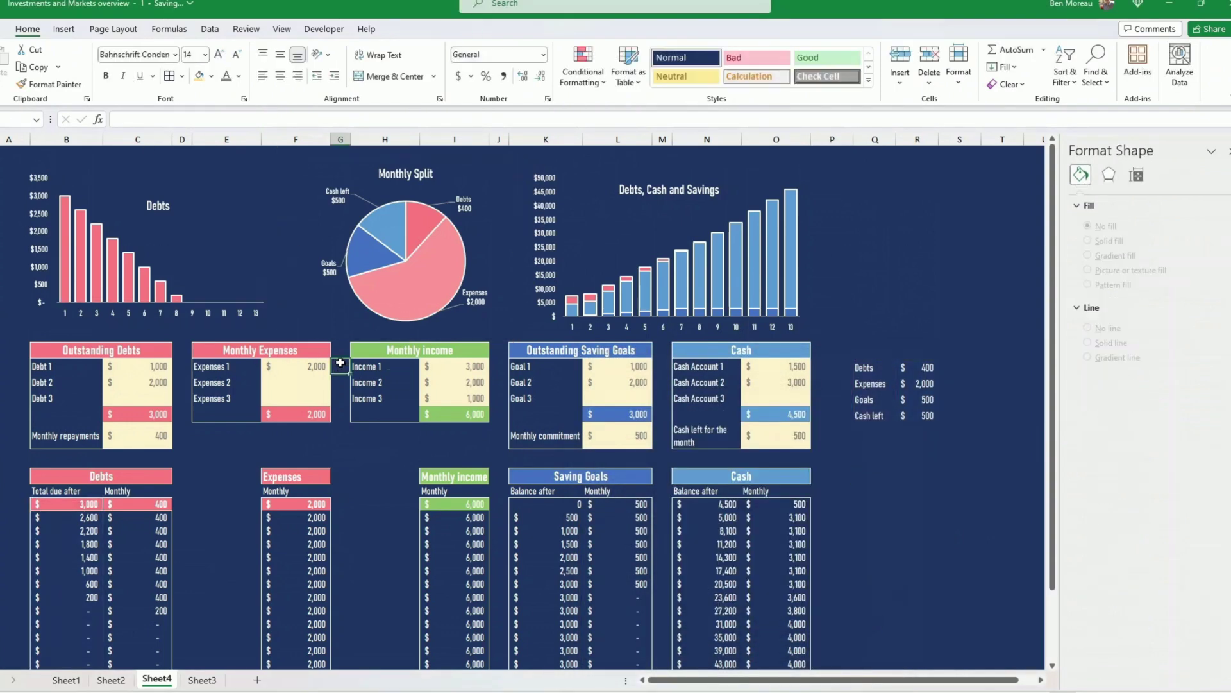
pyautogui.scroll(-3, 564, 545)
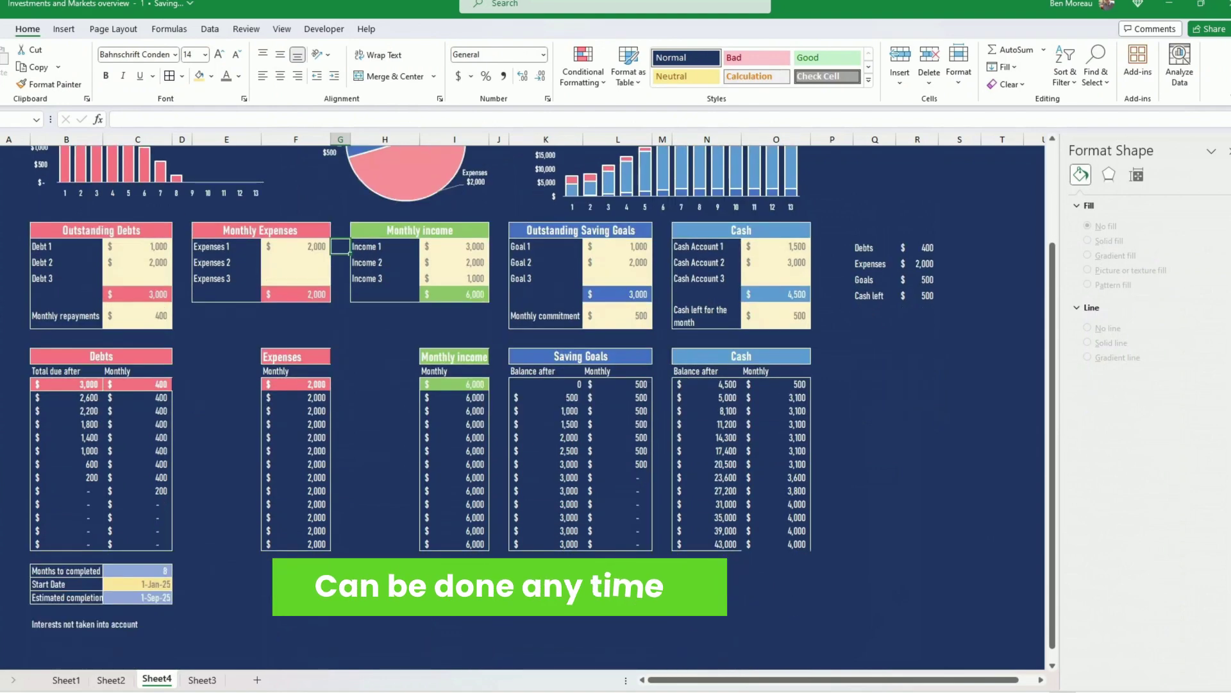
pyautogui.scroll(3, 563, 411)
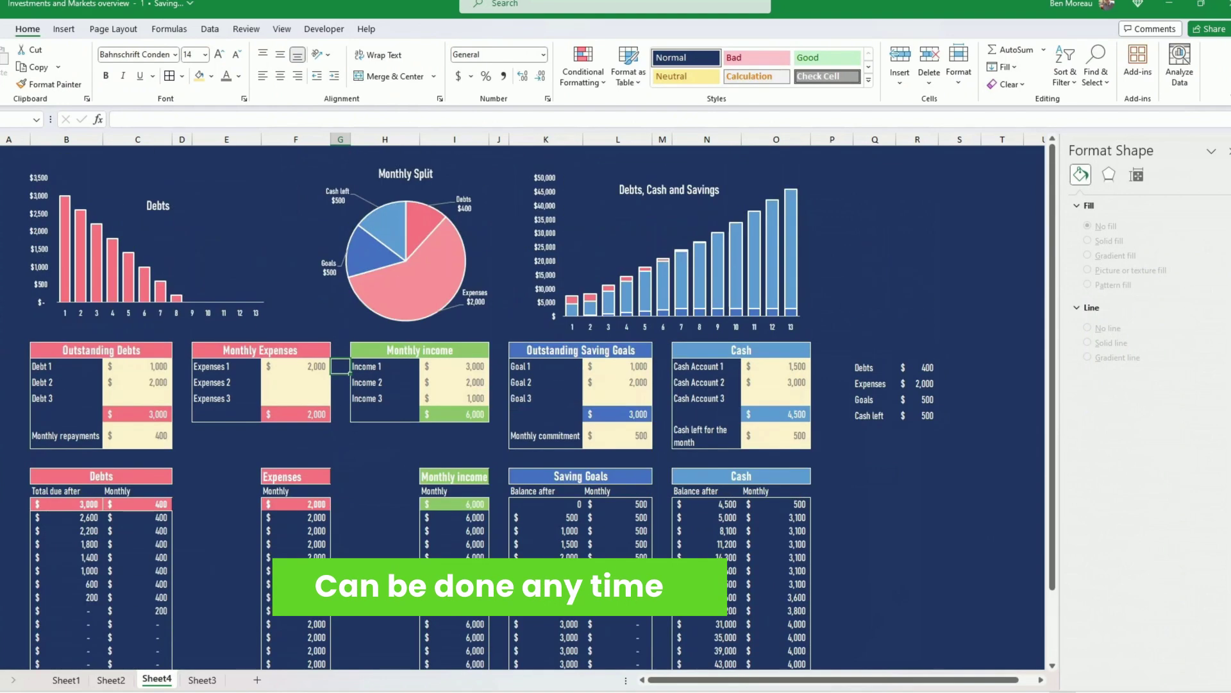